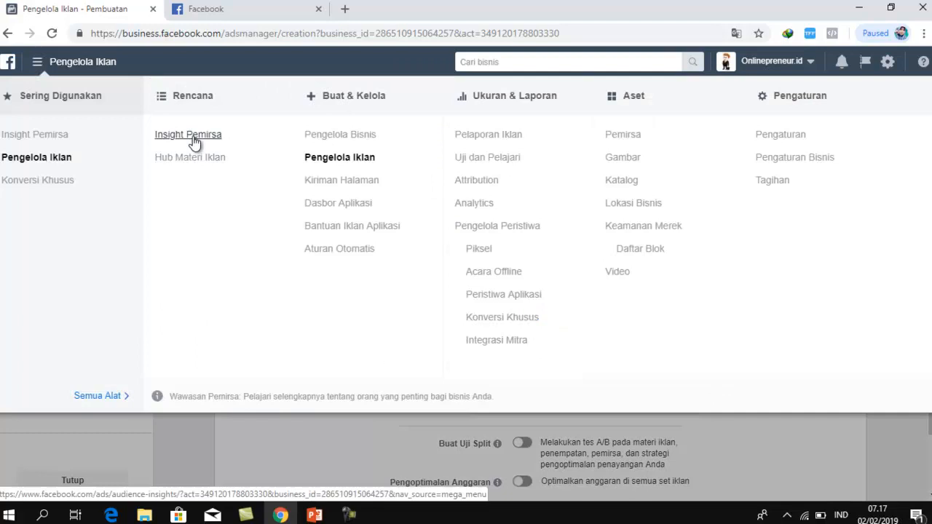
Open Insight Pemirsa, choose Semua Orang di Facebook as the starting audience, and dismiss the location hint
{"action": "left_click", "coordinate": [193, 141]}
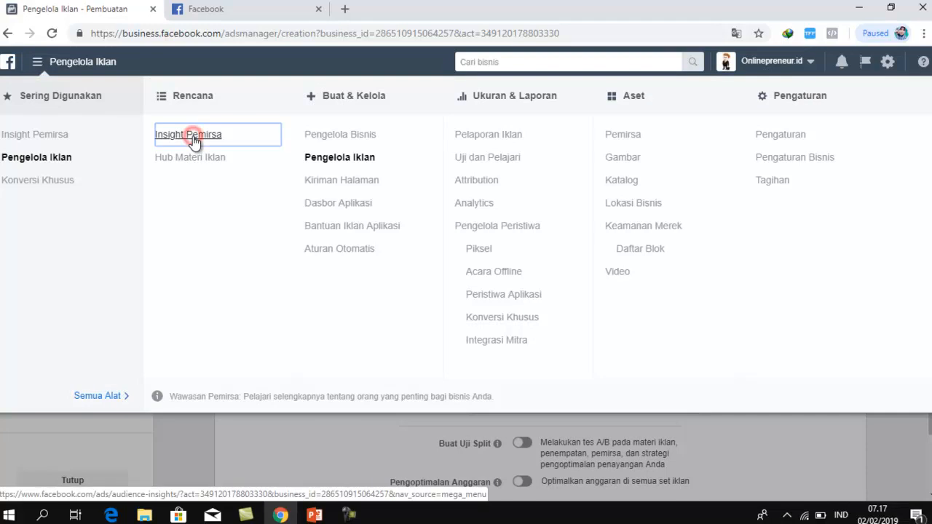
{"action": "left_click", "coordinate": [269, 7]}
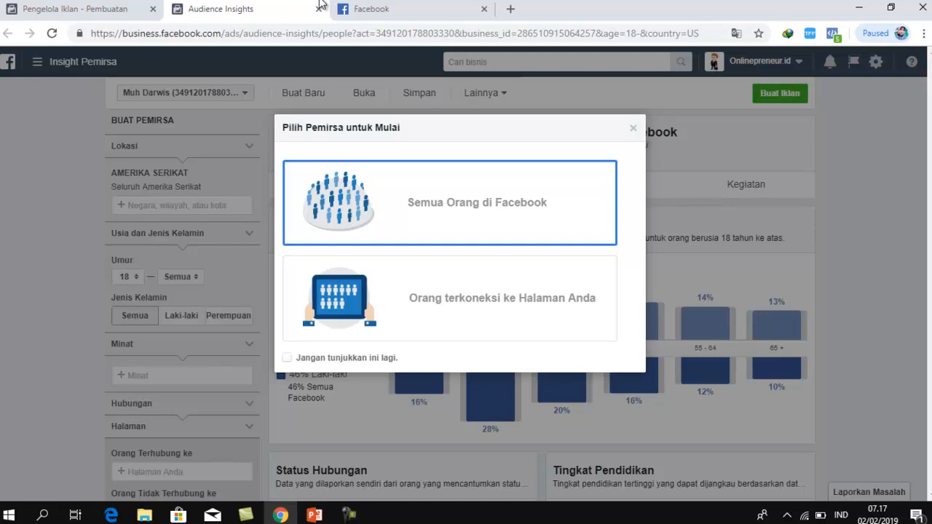
{"action": "left_click", "coordinate": [439, 214]}
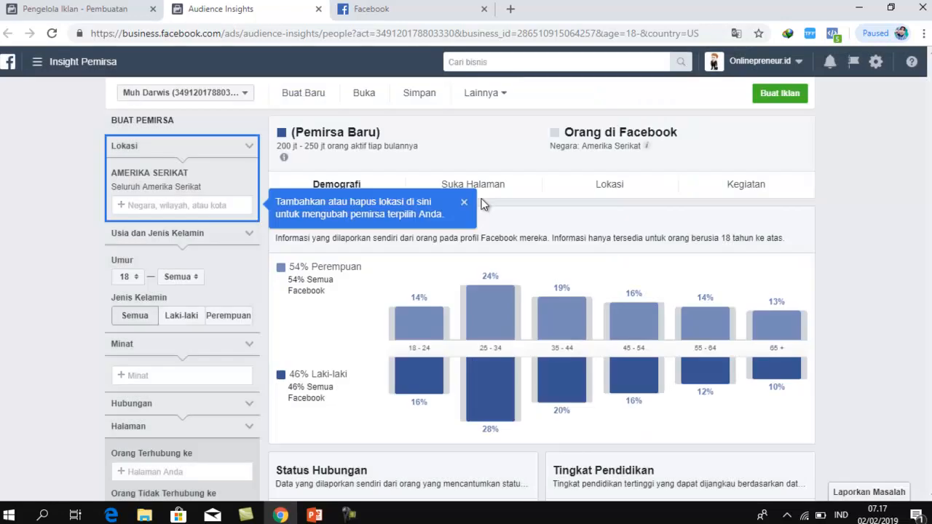
{"action": "left_click", "coordinate": [466, 204]}
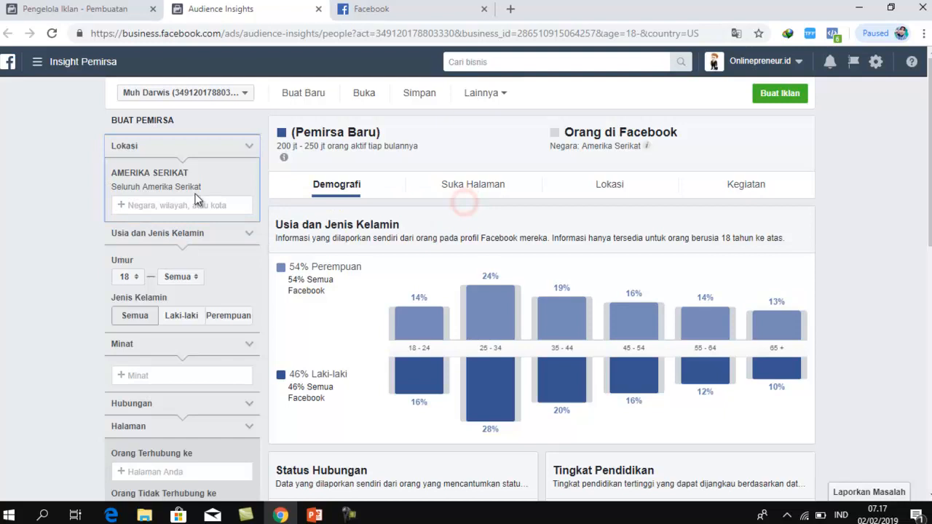
{"action": "scroll", "coordinate": [255, 227], "scroll_direction": "down", "scroll_amount": 3}
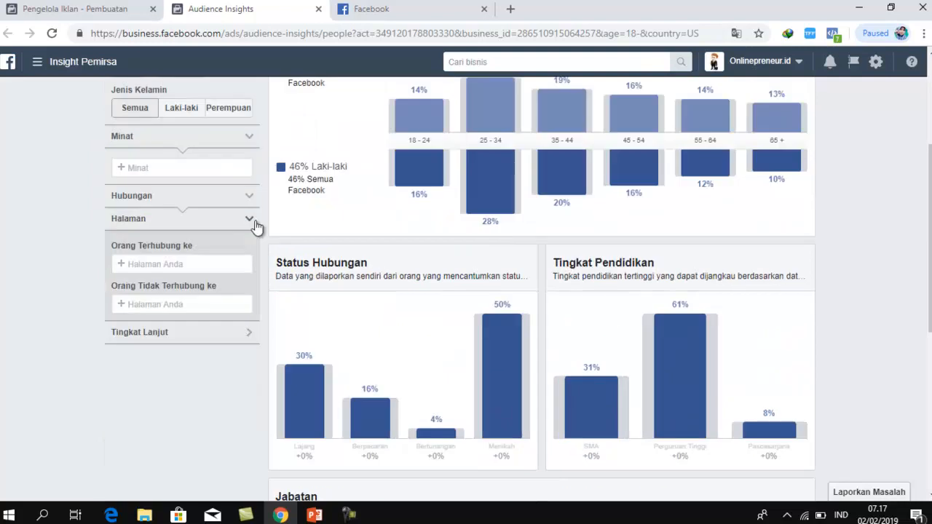
{"action": "scroll", "coordinate": [255, 227], "scroll_direction": "up", "scroll_amount": 1}
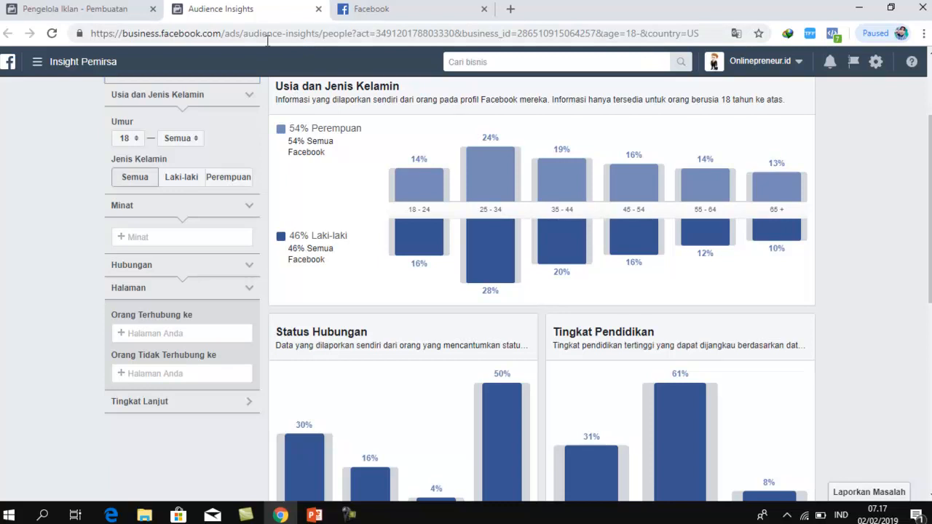
{"action": "left_click", "coordinate": [320, 34]}
{"action": "left_click_drag", "start_coordinate": [321, 34], "coordinate": [104, 44]}
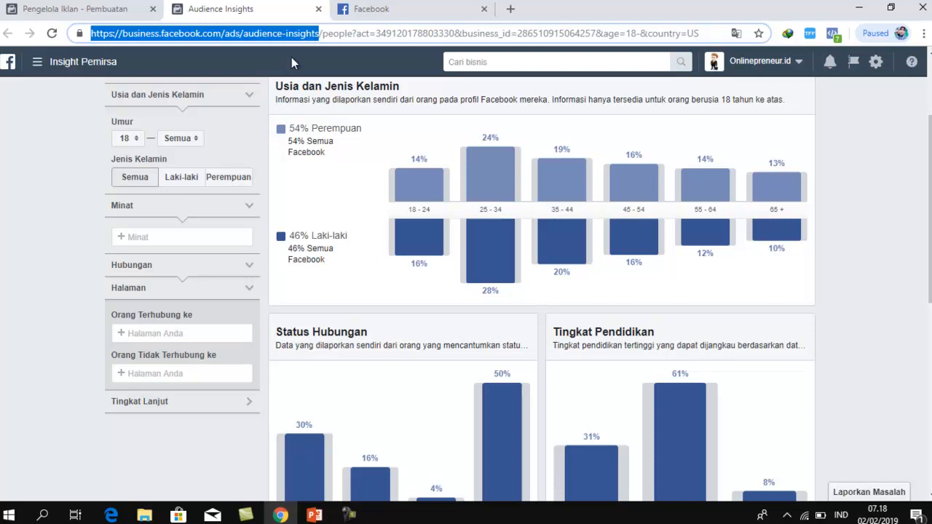
{"action": "scroll", "coordinate": [274, 155], "scroll_direction": "up", "scroll_amount": 2}
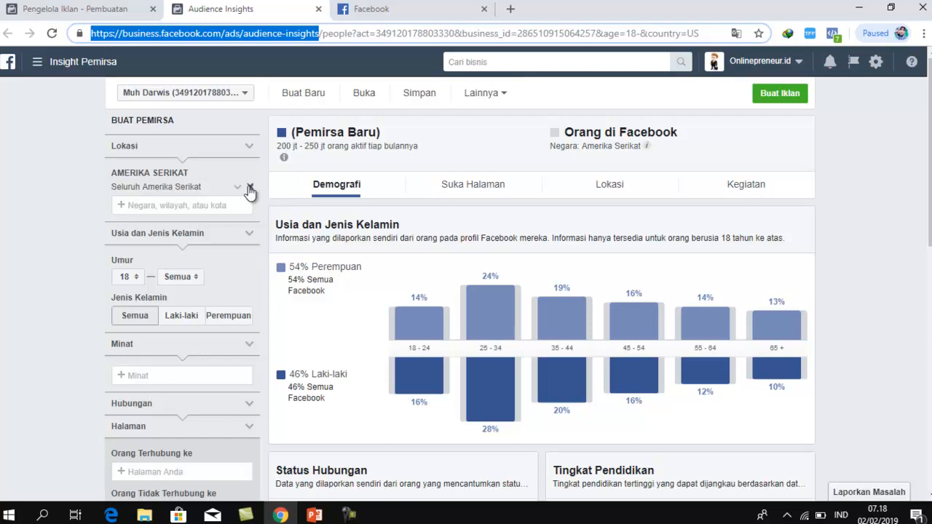
Replace the audience location Amerika Serikat with the country Indonesia
{"action": "left_click", "coordinate": [249, 188]}
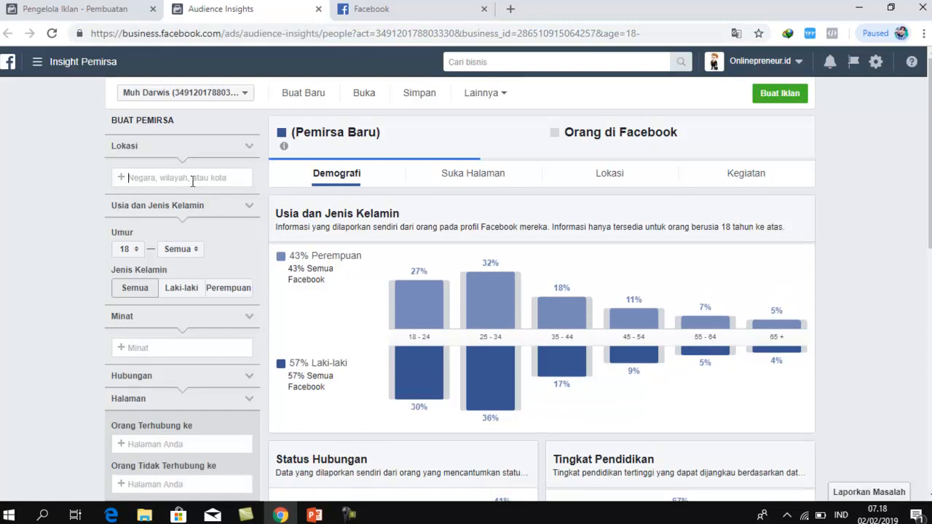
{"action": "left_click", "coordinate": [190, 179]}
{"action": "type", "text": "indones"}
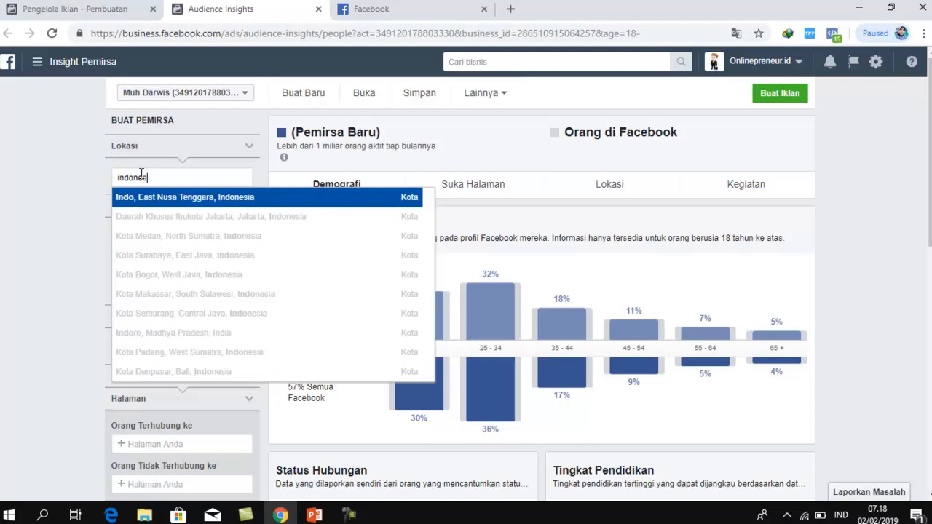
{"action": "type", "text": "ia"}
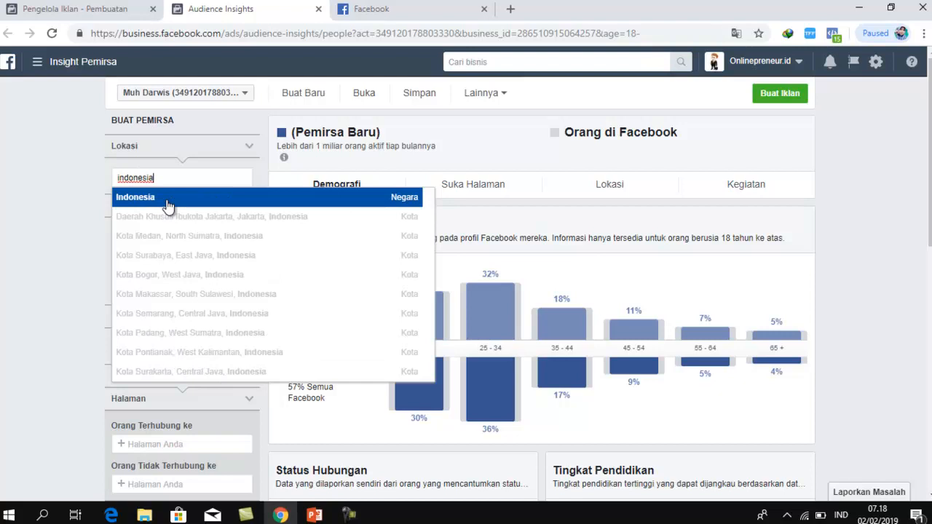
{"action": "left_click", "coordinate": [168, 206]}
{"action": "left_click", "coordinate": [51, 214]}
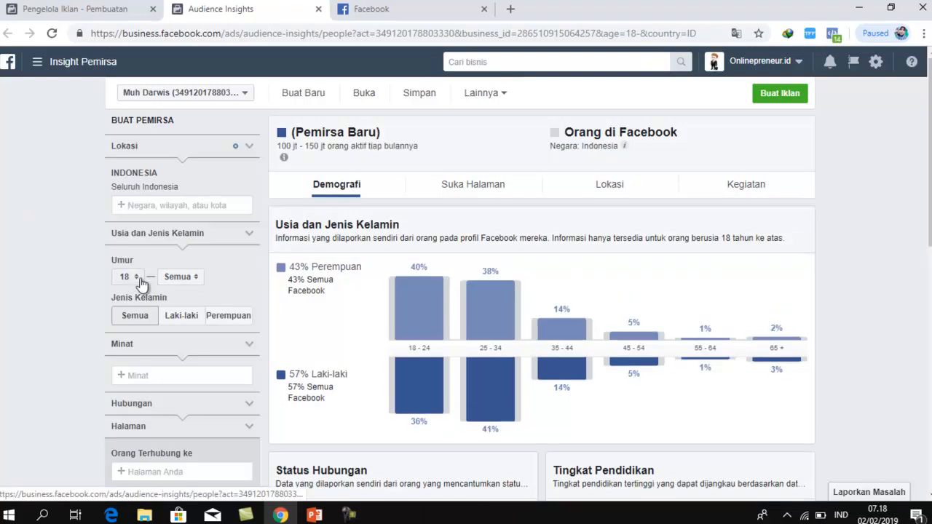
Review the available minimum age values up to 65+ and close the list without choosing one
{"action": "left_click", "coordinate": [141, 280]}
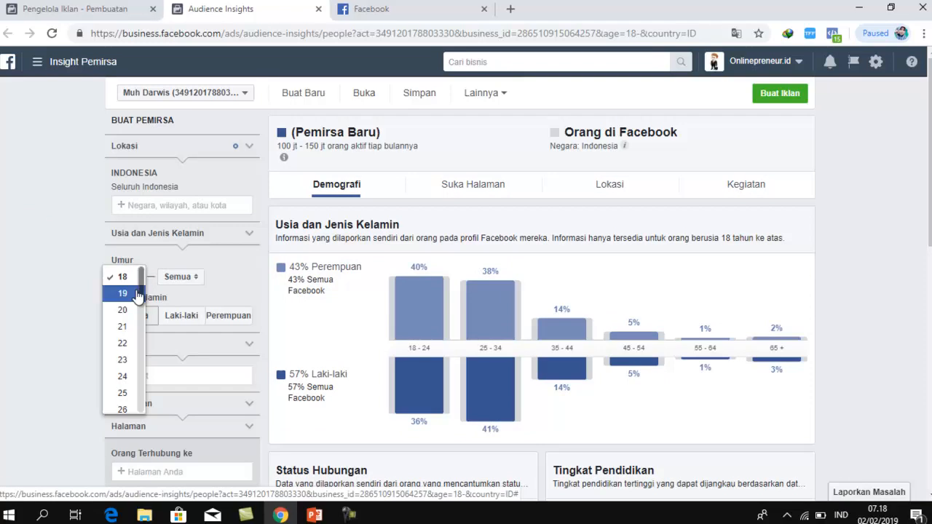
{"action": "scroll", "coordinate": [136, 299], "scroll_direction": "down", "scroll_amount": 7}
{"action": "scroll", "coordinate": [136, 302], "scroll_direction": "down", "scroll_amount": 4}
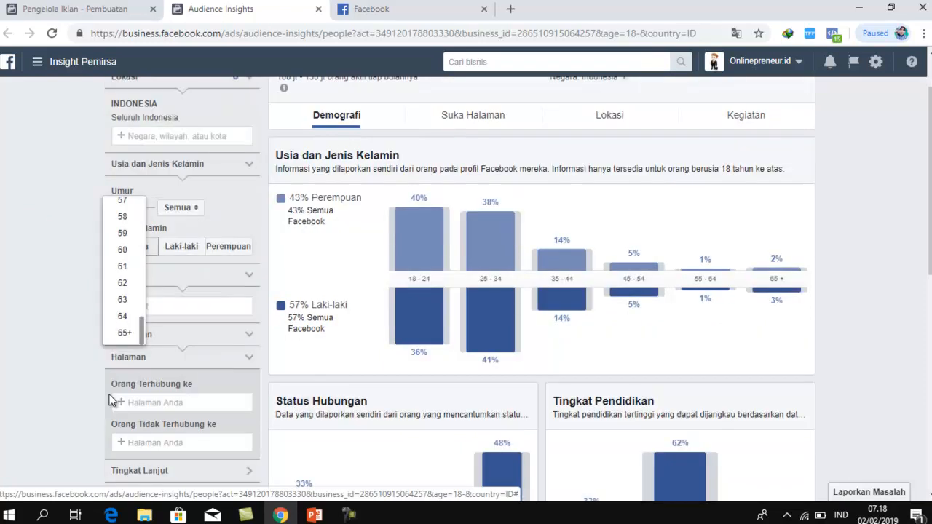
{"action": "left_click", "coordinate": [71, 329]}
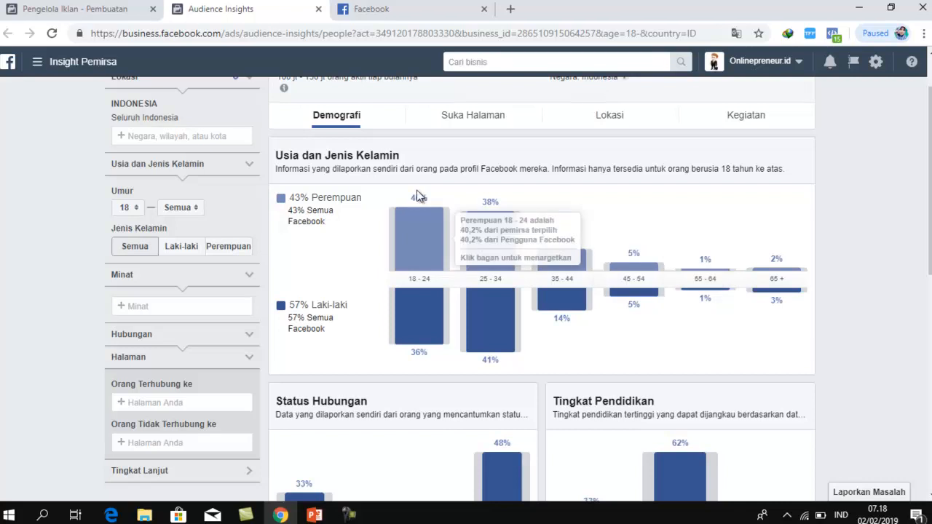
Examine the age and gender chart for Indonesia, including the share of men and the individual age groups
{"action": "scroll", "coordinate": [335, 179], "scroll_direction": "up", "scroll_amount": 1}
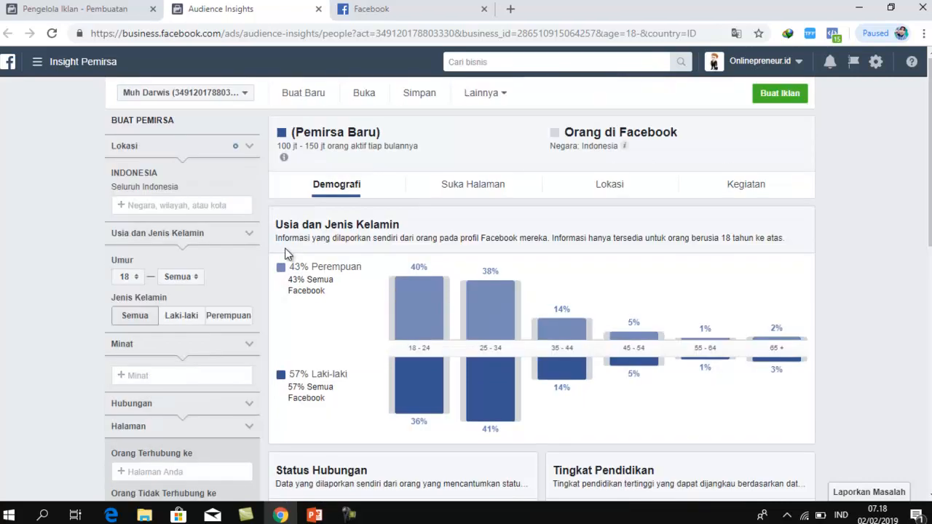
{"action": "scroll", "coordinate": [284, 262], "scroll_direction": "down", "scroll_amount": 1}
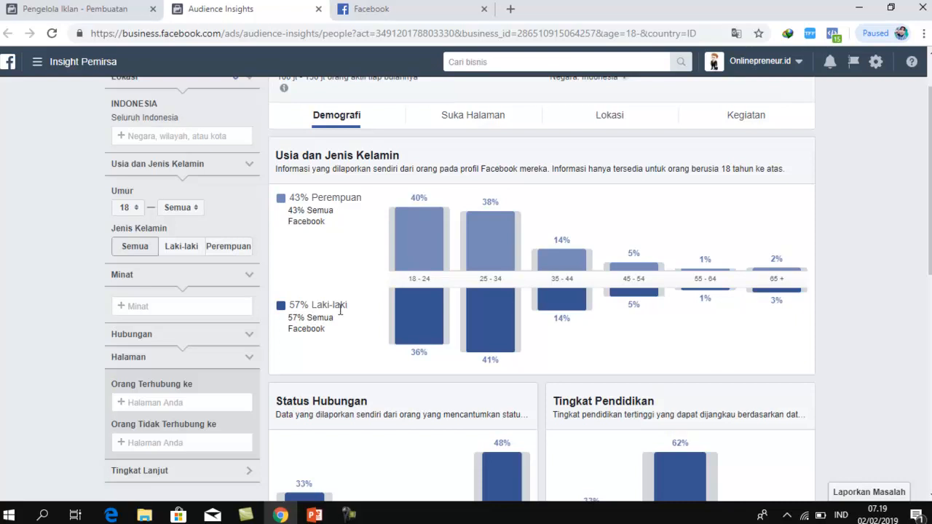
{"action": "left_click_drag", "start_coordinate": [329, 332], "coordinate": [286, 309]}
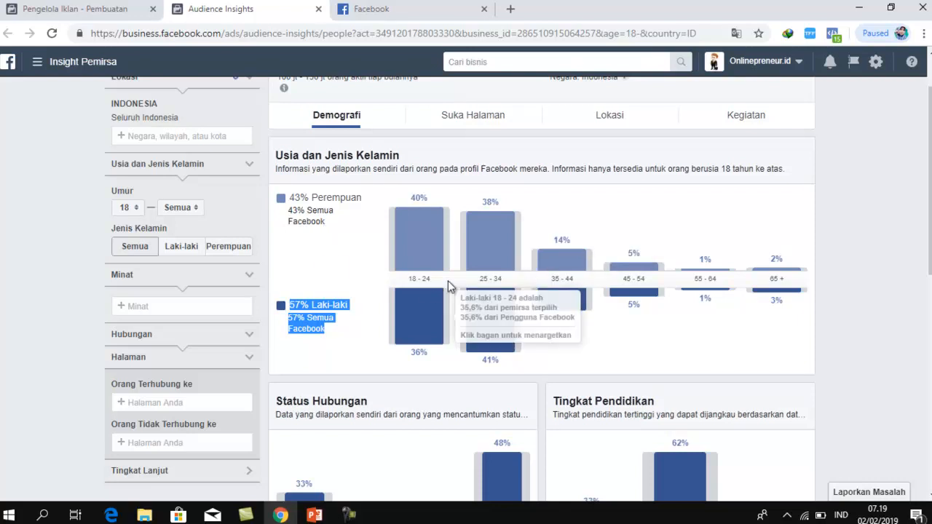
{"action": "left_click", "coordinate": [331, 272]}
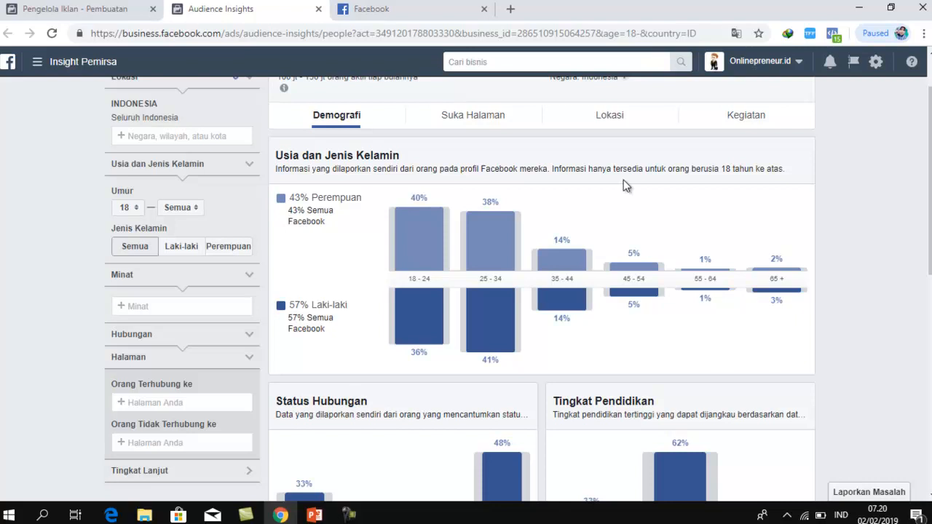
{"action": "mouse_move", "coordinate": [407, 283]}
{"action": "mouse_move", "coordinate": [509, 291]}
Filter the audience to Laki-laki and inspect the chart's bars for the different age groups
{"action": "left_click", "coordinate": [182, 246]}
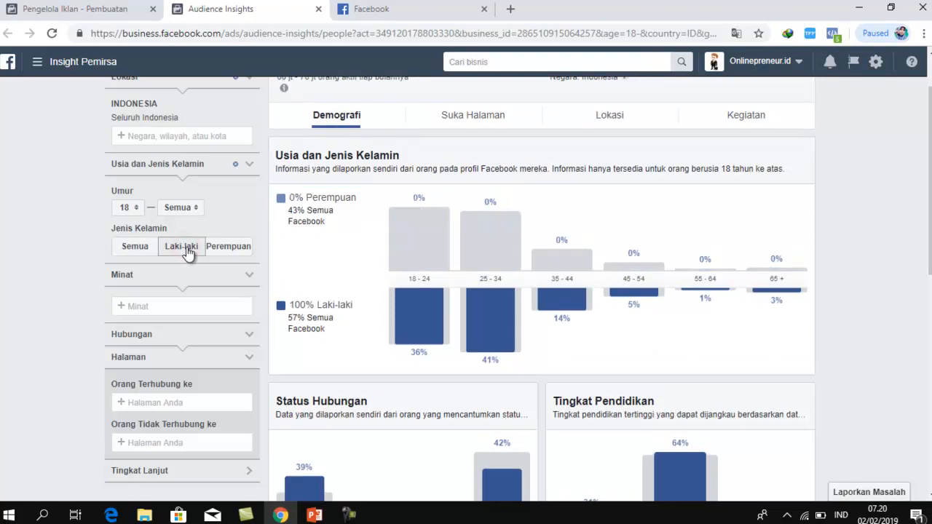
{"action": "mouse_move", "coordinate": [416, 321]}
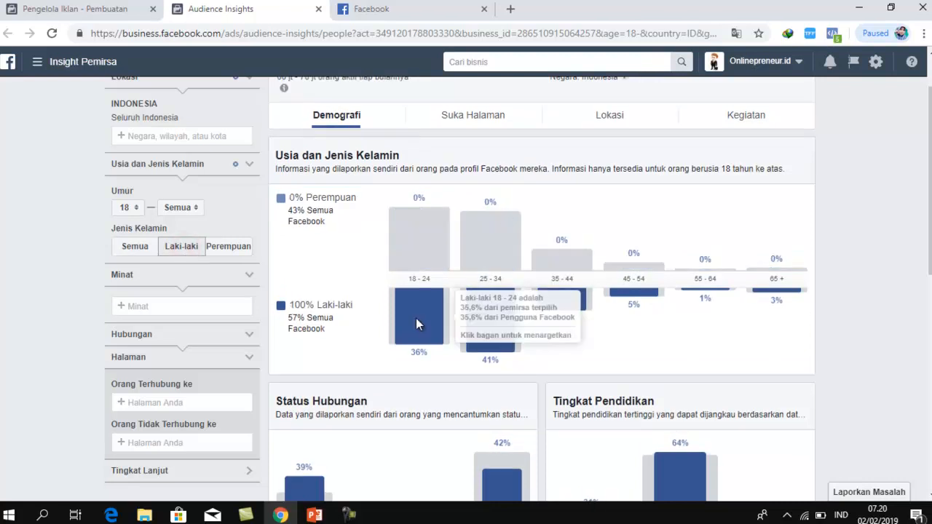
{"action": "mouse_move", "coordinate": [514, 322]}
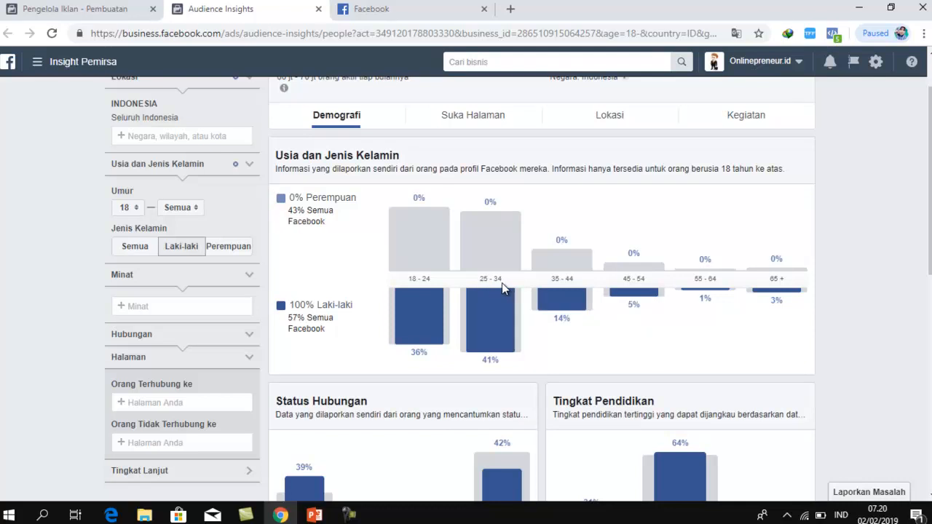
{"action": "mouse_move", "coordinate": [443, 207]}
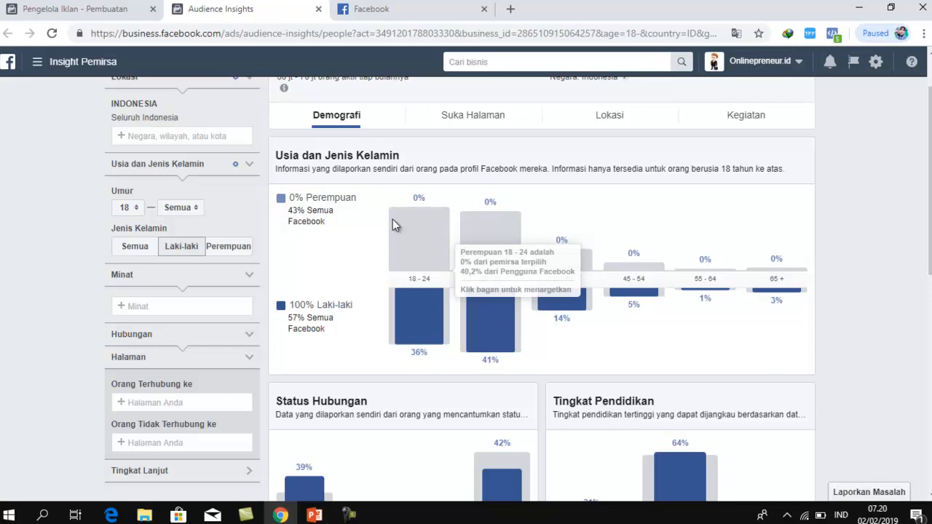
{"action": "mouse_move", "coordinate": [604, 299]}
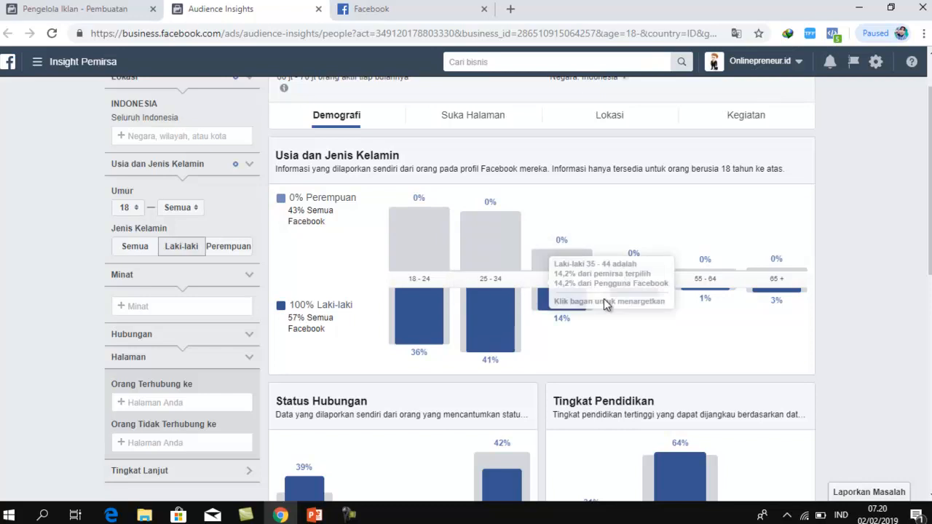
{"action": "mouse_move", "coordinate": [719, 304]}
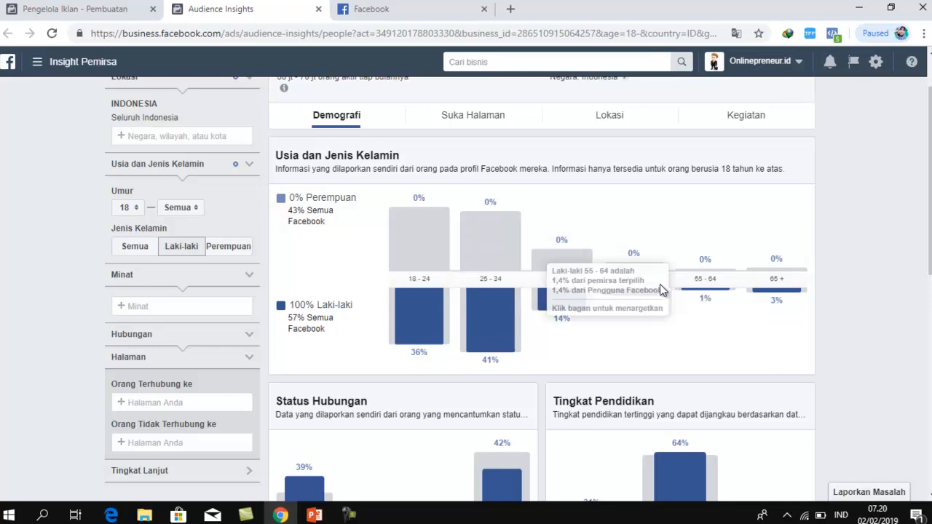
{"action": "mouse_move", "coordinate": [476, 300]}
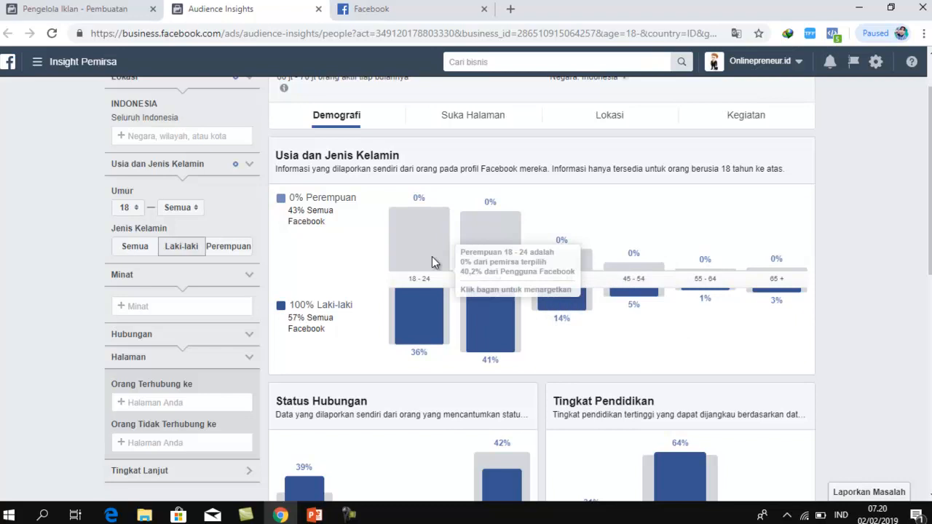
{"action": "mouse_move", "coordinate": [418, 299]}
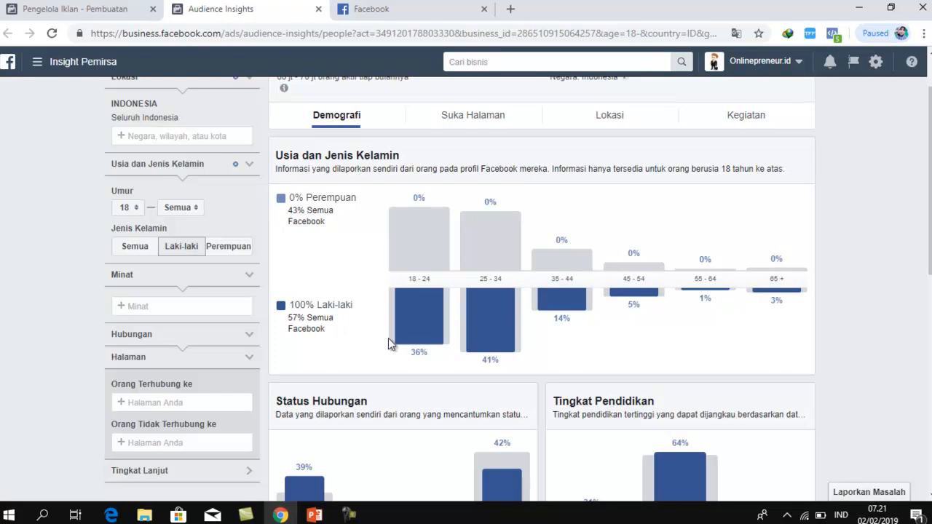
{"action": "mouse_move", "coordinate": [490, 311]}
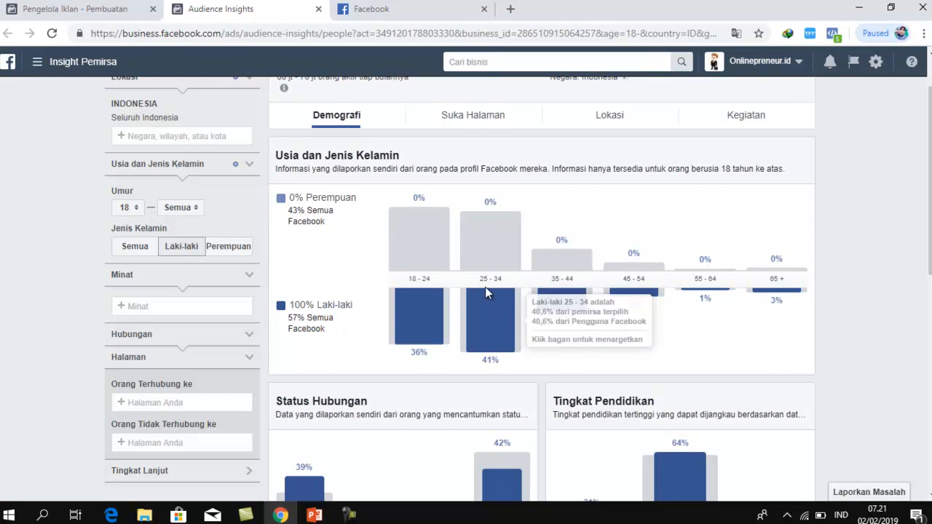
Set the audience gender to Perempuan and inspect the 18 - 24 and 25 - 34 age groups in the chart
{"action": "left_click", "coordinate": [228, 248]}
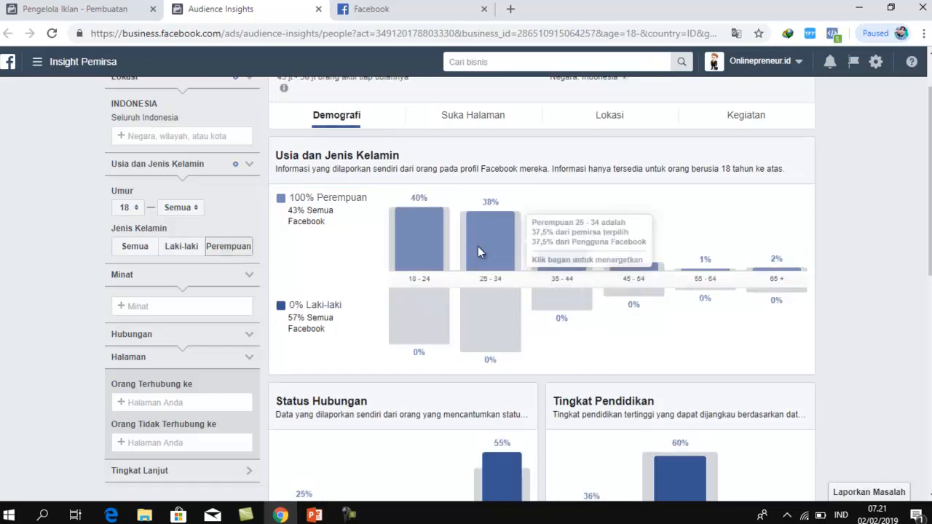
{"action": "mouse_move", "coordinate": [427, 226]}
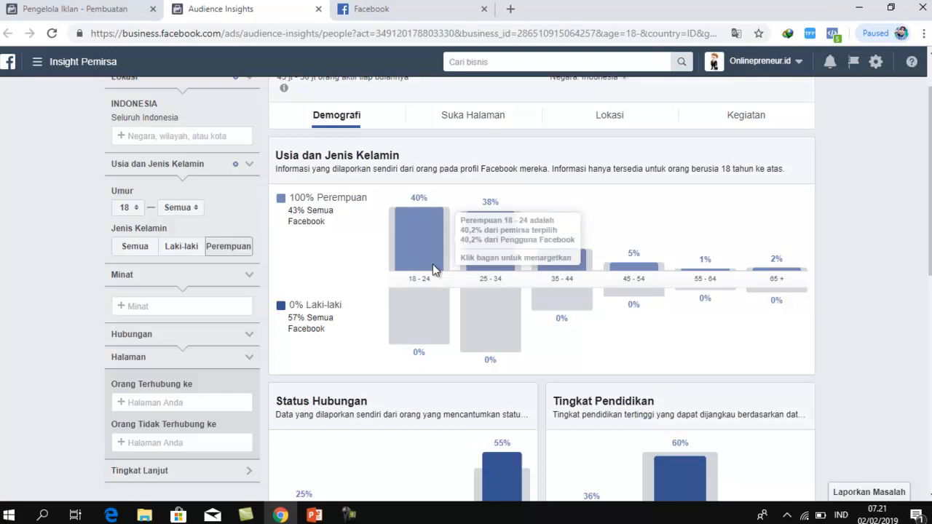
{"action": "mouse_move", "coordinate": [475, 346]}
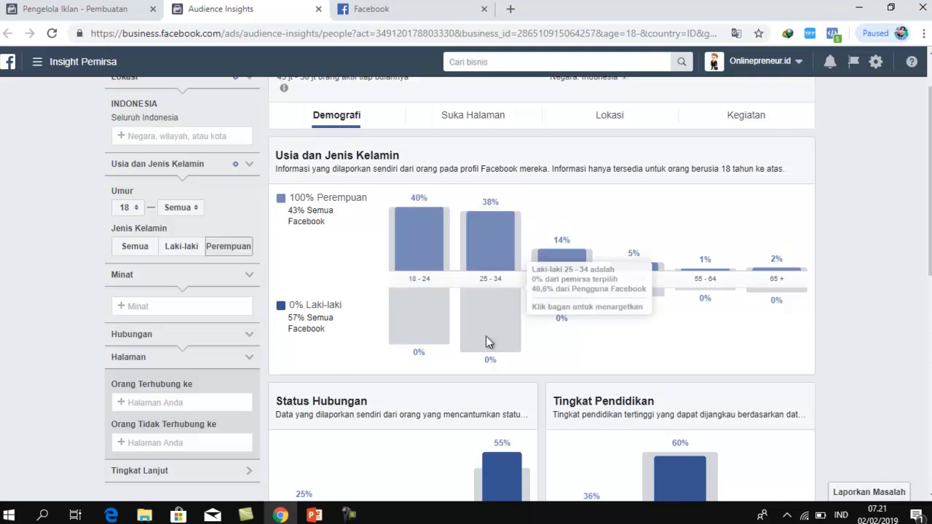
{"action": "mouse_move", "coordinate": [435, 282]}
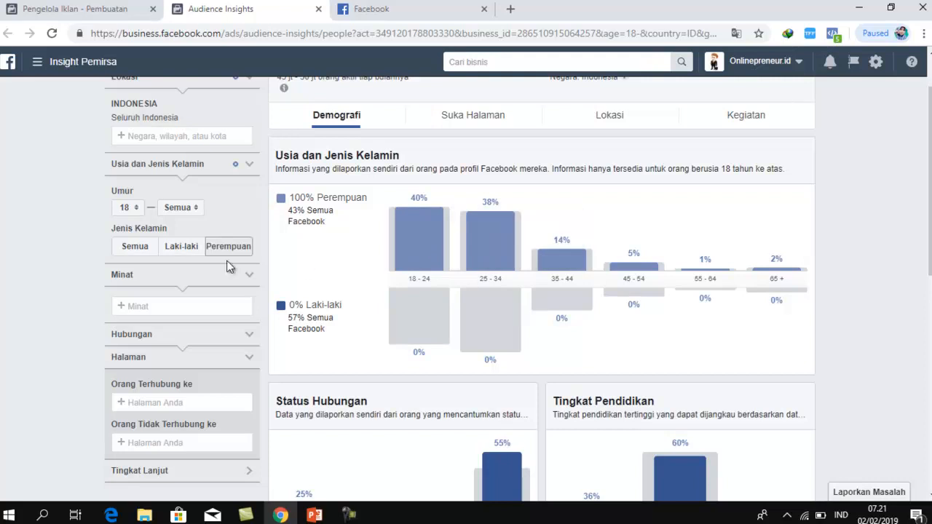
Expand the Tingkat Lanjut filters and look over the available advanced targeting categories
{"action": "scroll", "coordinate": [228, 267], "scroll_direction": "down", "scroll_amount": 2}
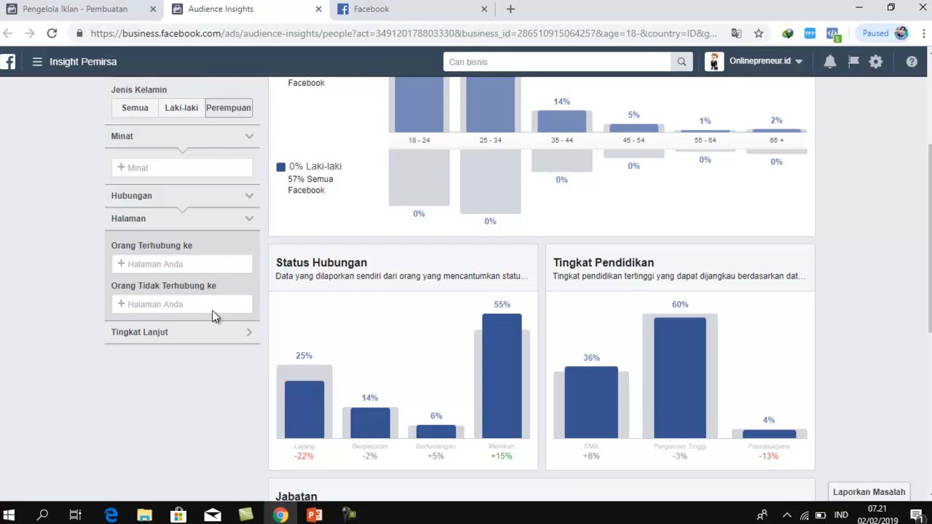
{"action": "left_click", "coordinate": [253, 333]}
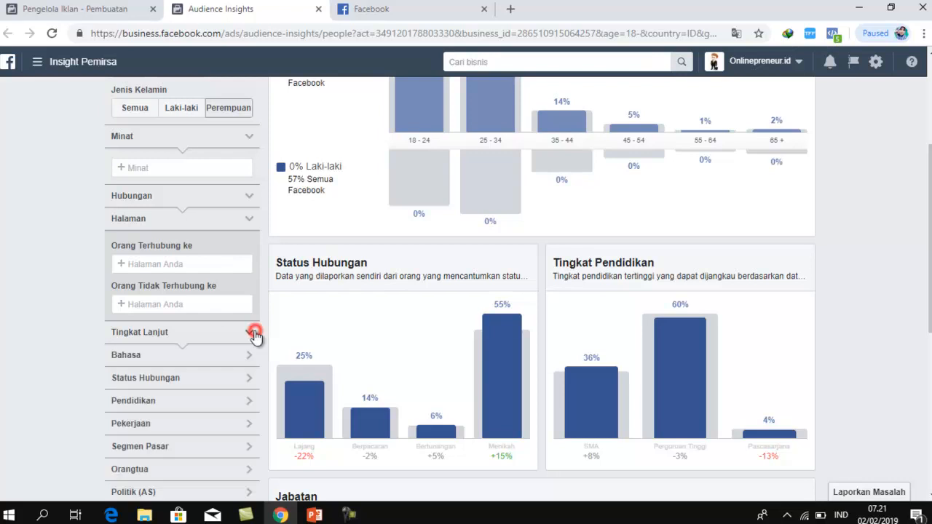
{"action": "scroll", "coordinate": [217, 352], "scroll_direction": "down", "scroll_amount": 1}
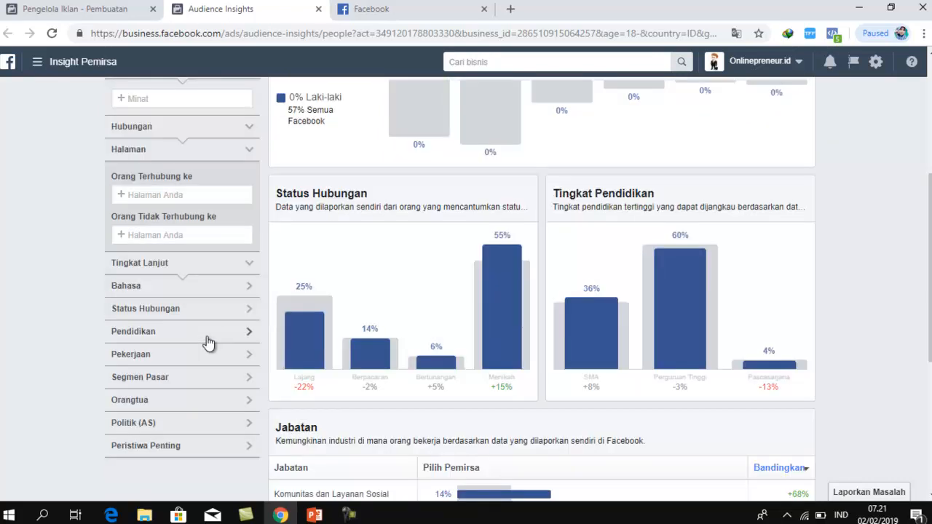
Filter the audience's Status Hubungan to Menikah and set the gender filter to Semua
{"action": "left_click", "coordinate": [248, 311]}
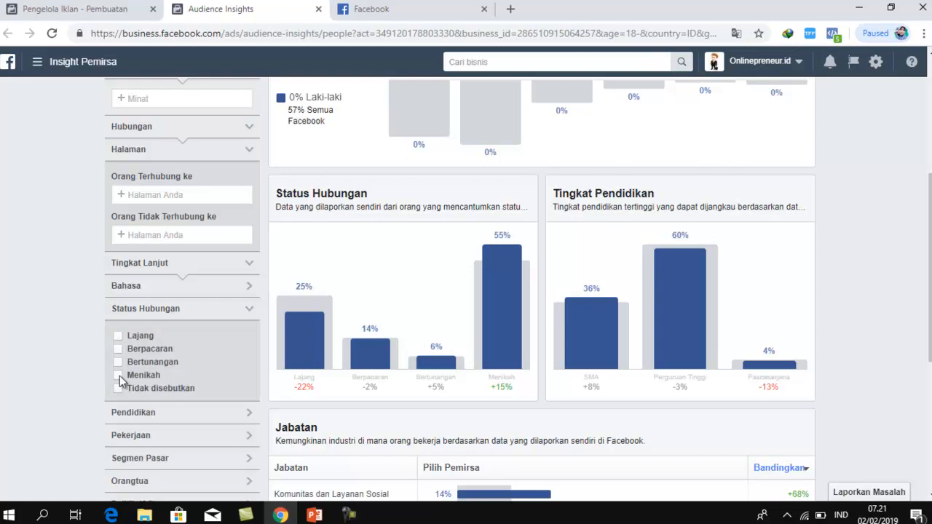
{"action": "left_click", "coordinate": [118, 376]}
{"action": "scroll", "coordinate": [377, 324], "scroll_direction": "up", "scroll_amount": 2}
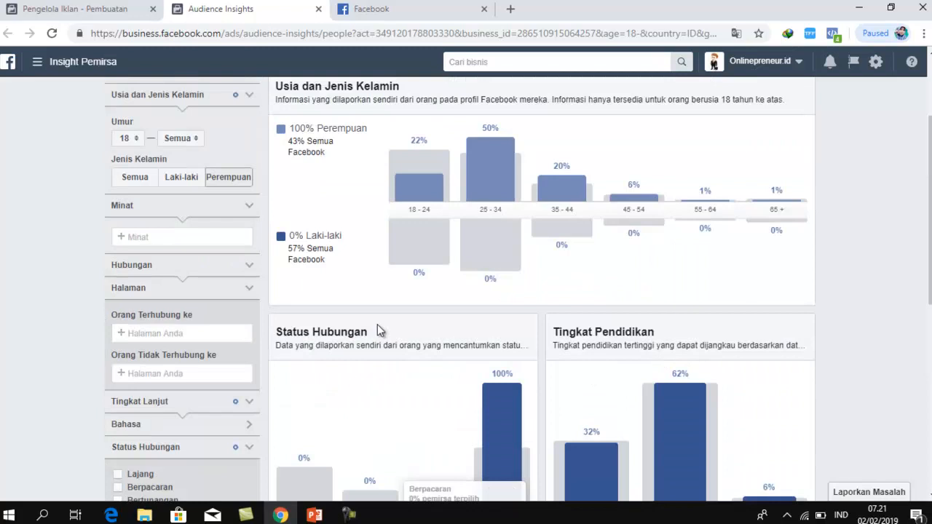
{"action": "scroll", "coordinate": [377, 324], "scroll_direction": "up", "scroll_amount": 2}
{"action": "left_click", "coordinate": [136, 318]}
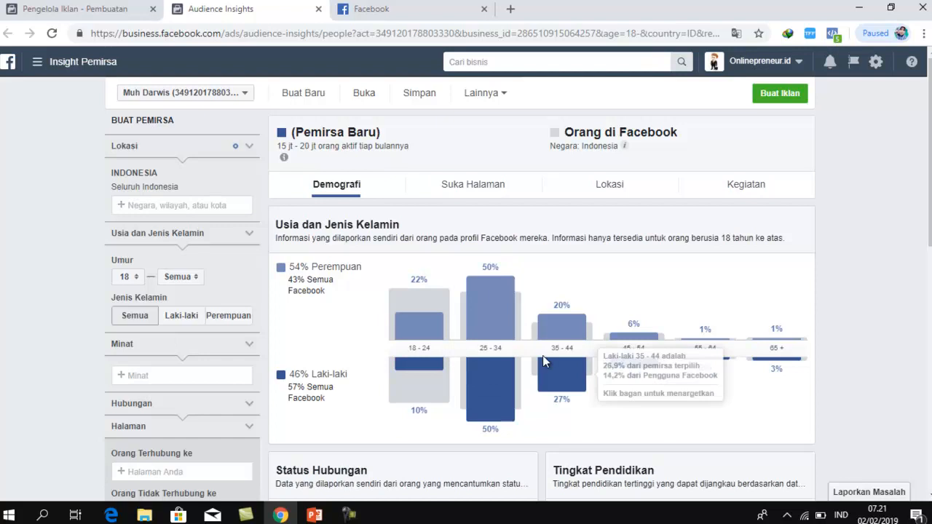
Examine the married audience's age and gender chart, focusing on the 25 - 34 bars for women and men
{"action": "mouse_move", "coordinate": [491, 318]}
{"action": "scroll", "coordinate": [490, 318], "scroll_direction": "down", "scroll_amount": 1}
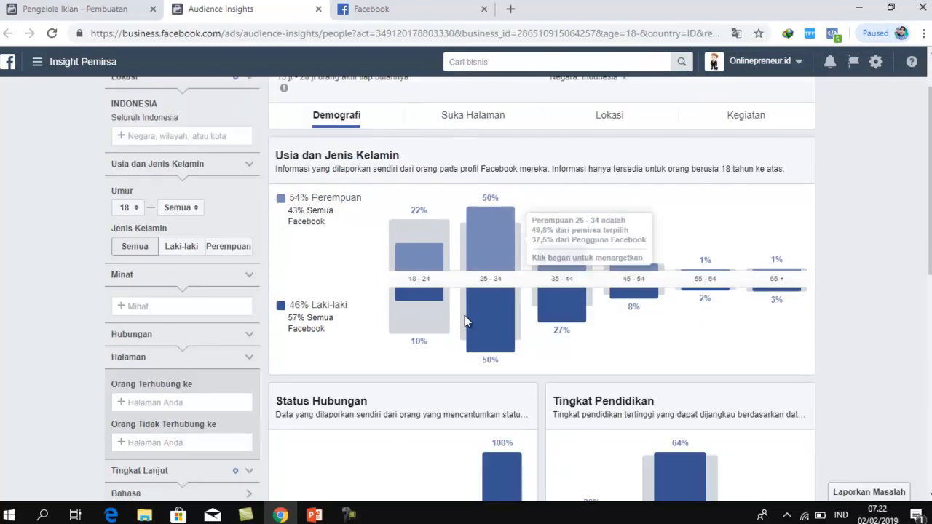
{"action": "mouse_move", "coordinate": [436, 309]}
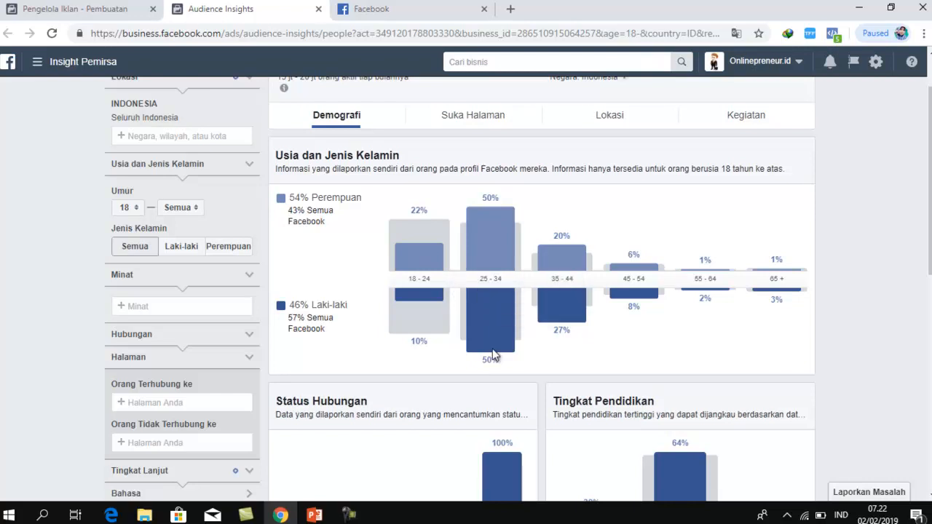
{"action": "mouse_move", "coordinate": [488, 251]}
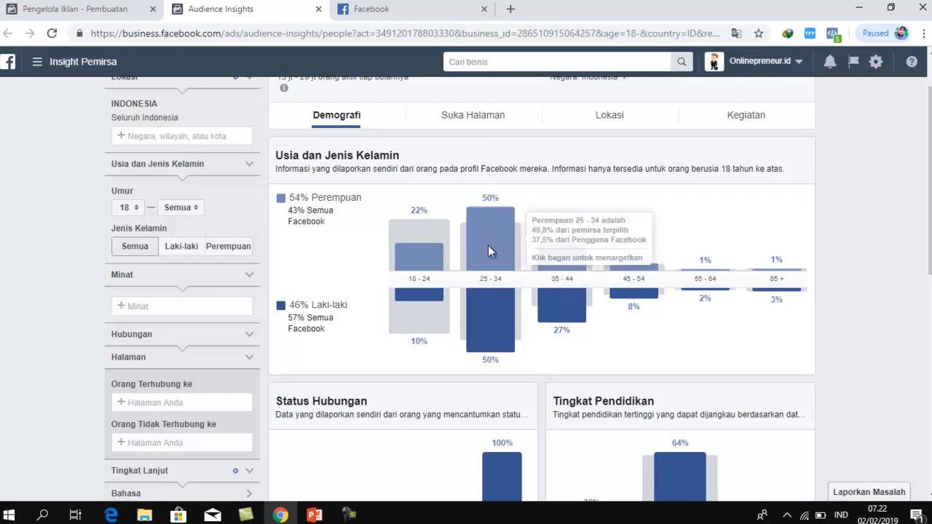
{"action": "mouse_move", "coordinate": [503, 220]}
{"action": "mouse_move", "coordinate": [499, 283]}
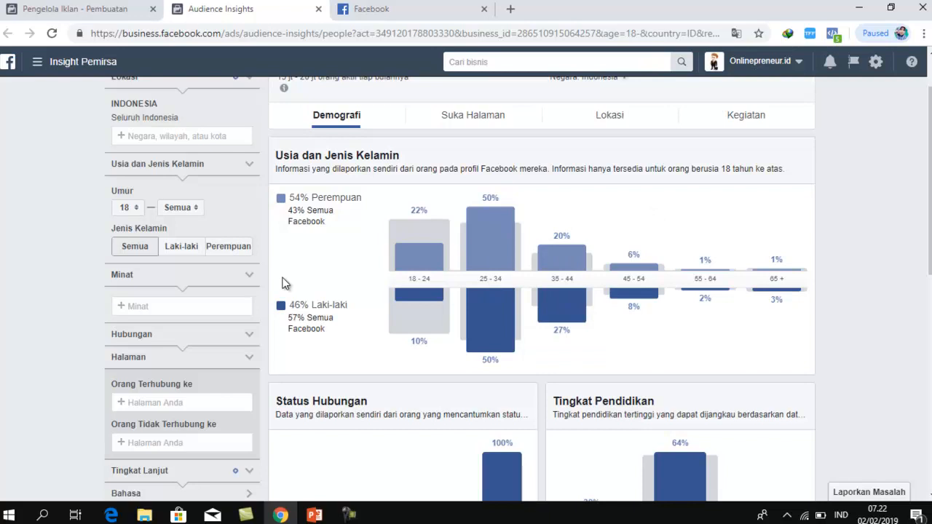
Compare the married audience's chart under Perempuan and under Laki-laki, and return the gender filter to Semua
{"action": "left_click", "coordinate": [229, 247]}
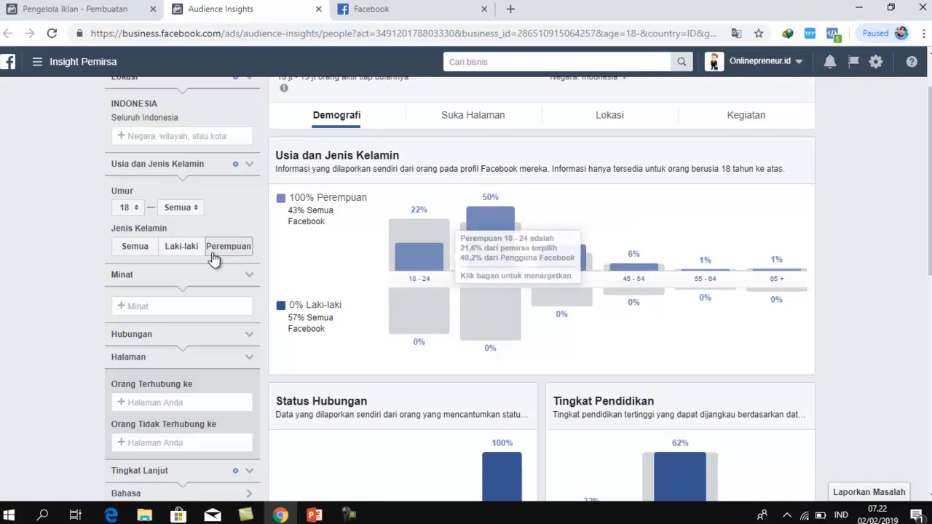
{"action": "left_click", "coordinate": [181, 246]}
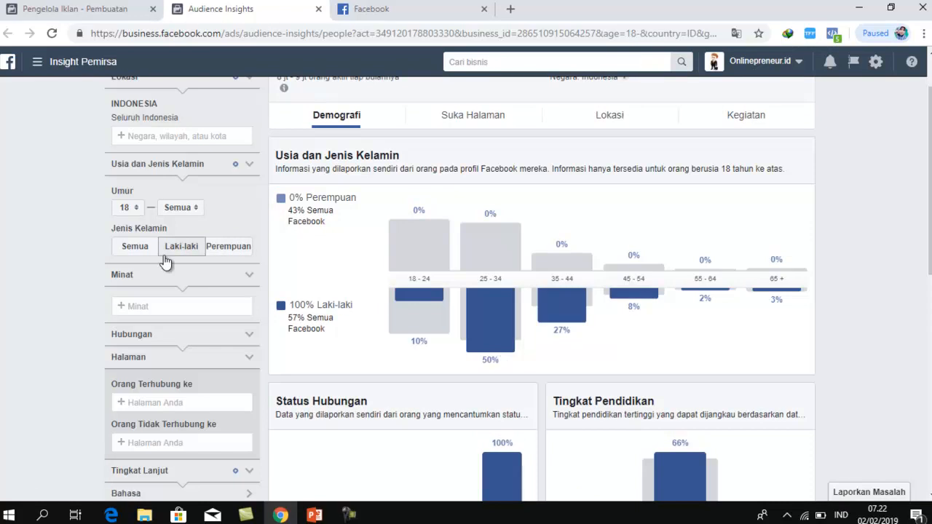
{"action": "left_click", "coordinate": [136, 247]}
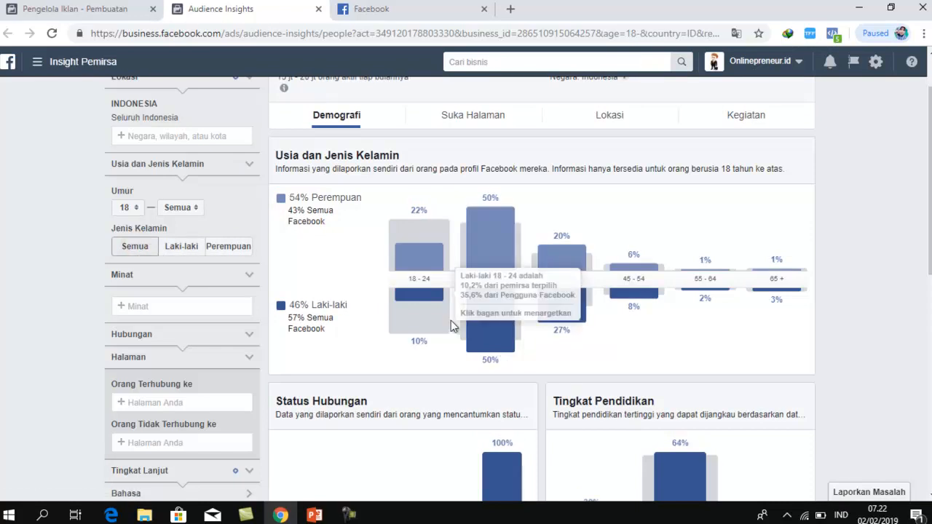
Compare the 18 - 24 and 25 - 34 age groups of married women and men in the chart
{"action": "mouse_move", "coordinate": [480, 266]}
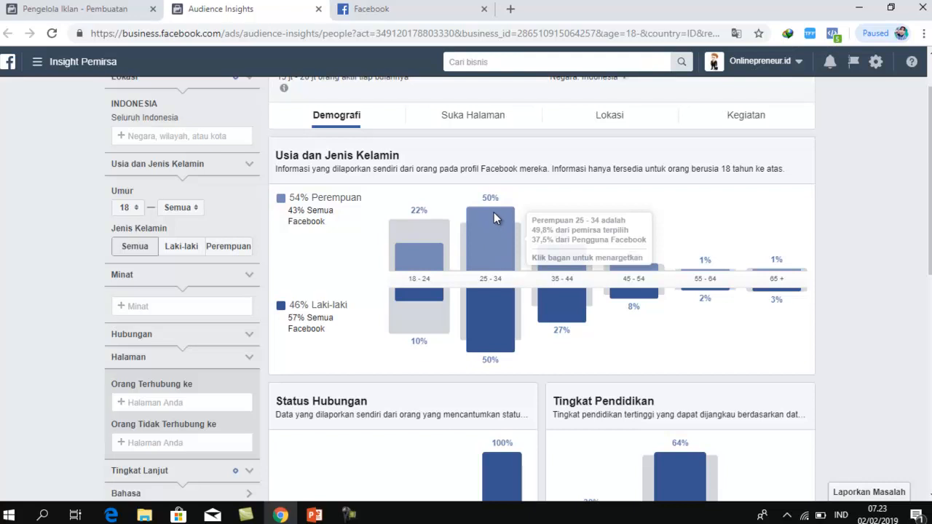
{"action": "mouse_move", "coordinate": [493, 228]}
{"action": "mouse_move", "coordinate": [412, 287]}
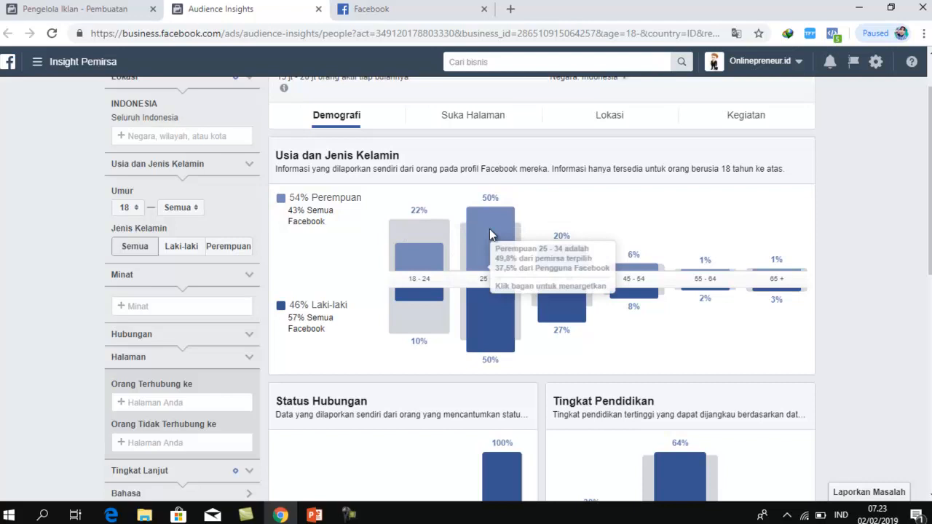
{"action": "mouse_move", "coordinate": [503, 289]}
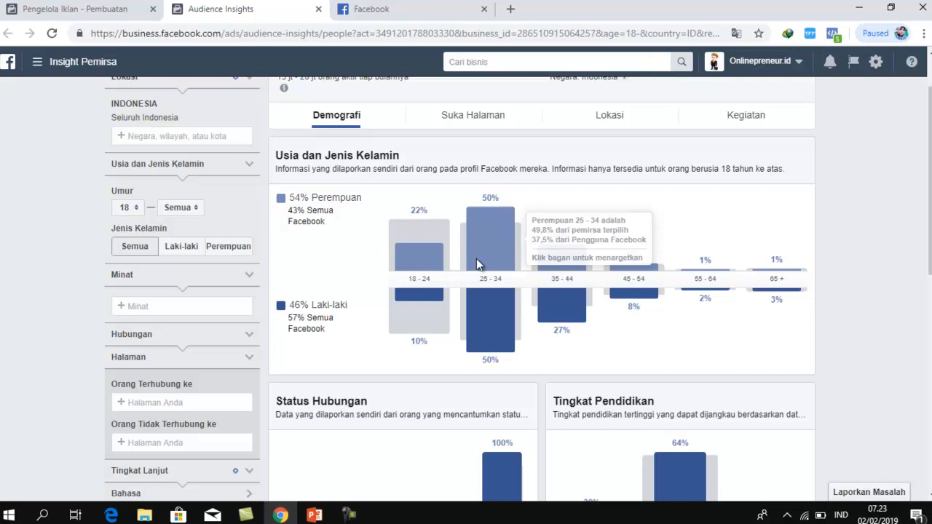
{"action": "mouse_move", "coordinate": [479, 335]}
{"action": "mouse_move", "coordinate": [428, 233]}
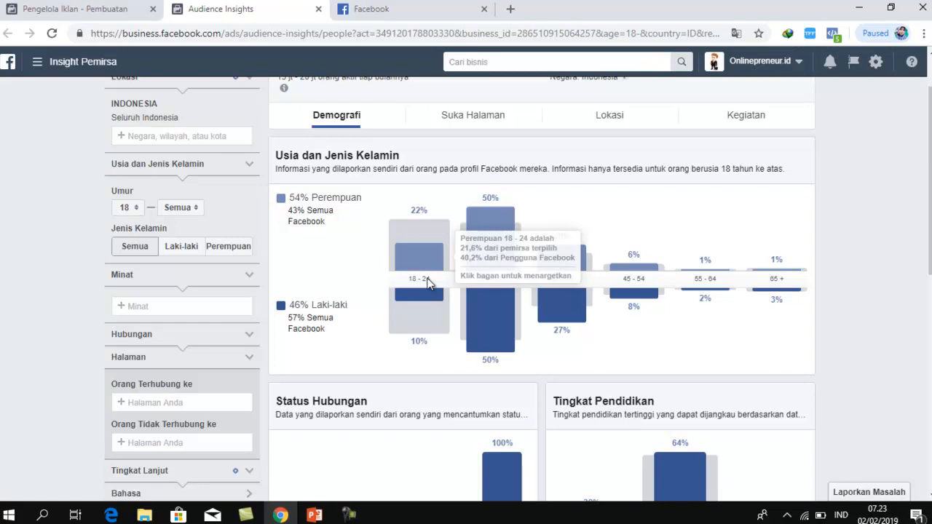
{"action": "mouse_move", "coordinate": [539, 302]}
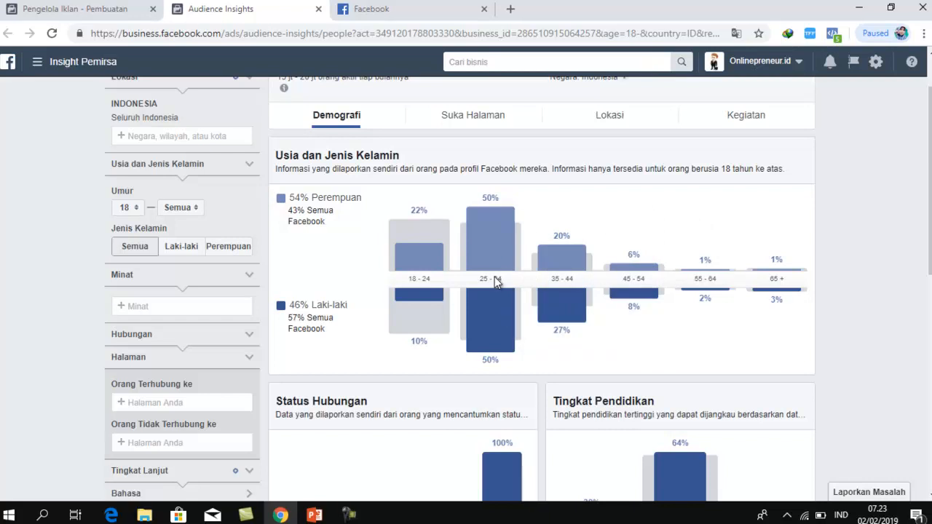
{"action": "mouse_move", "coordinate": [501, 207]}
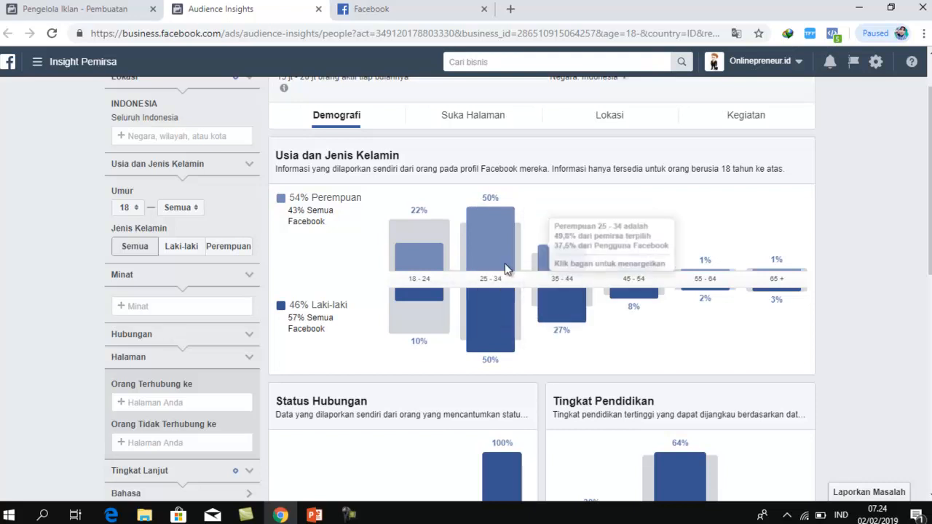
Replace the Menikah relationship filter with Berpacaran and inspect the age and gender chart
{"action": "scroll", "coordinate": [169, 362], "scroll_direction": "down", "scroll_amount": 4}
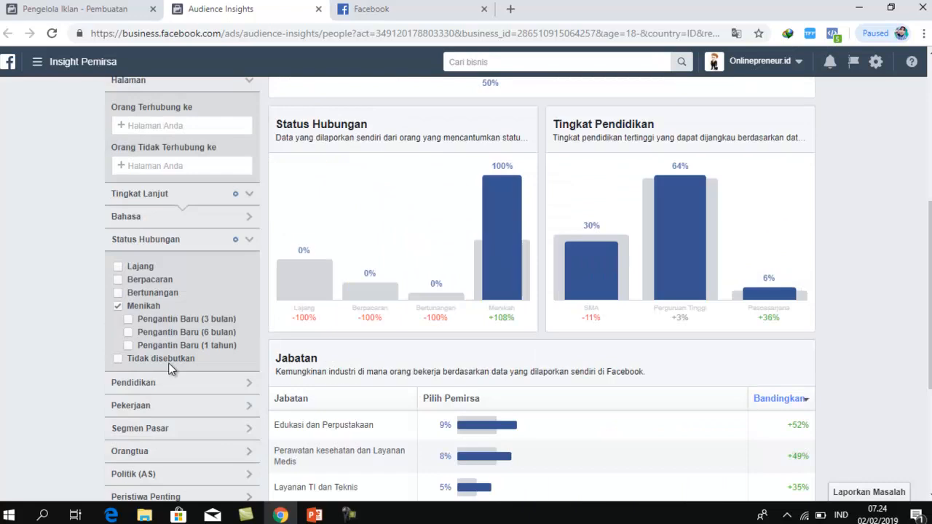
{"action": "left_click", "coordinate": [118, 306]}
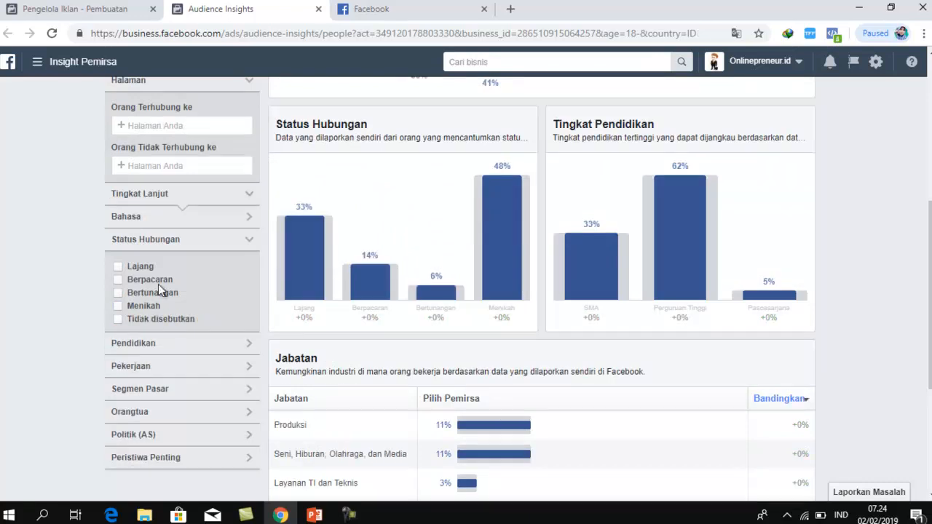
{"action": "left_click", "coordinate": [118, 281]}
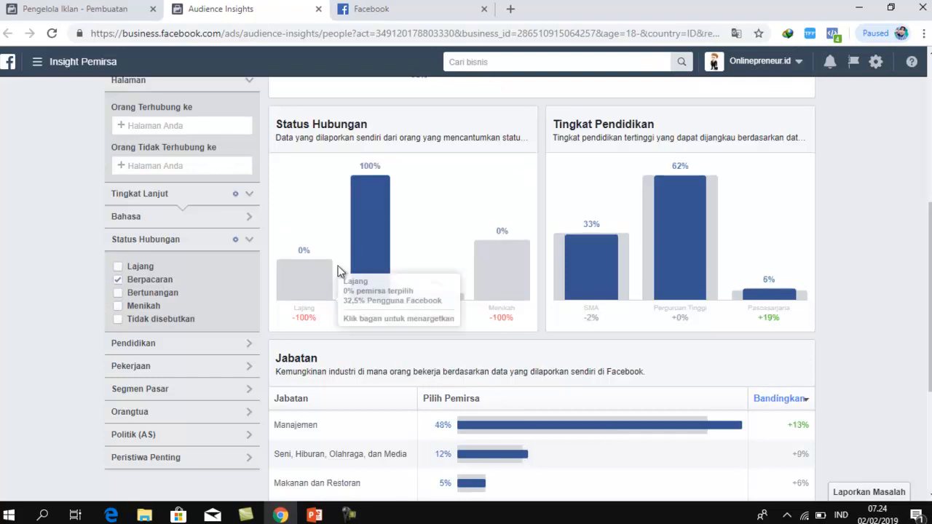
{"action": "scroll", "coordinate": [337, 271], "scroll_direction": "up", "scroll_amount": 5}
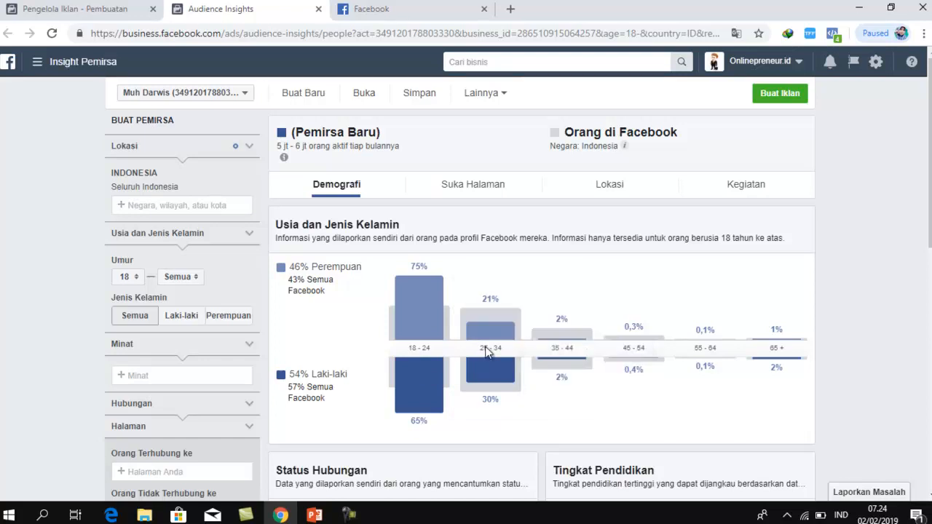
{"action": "mouse_move", "coordinate": [487, 307]}
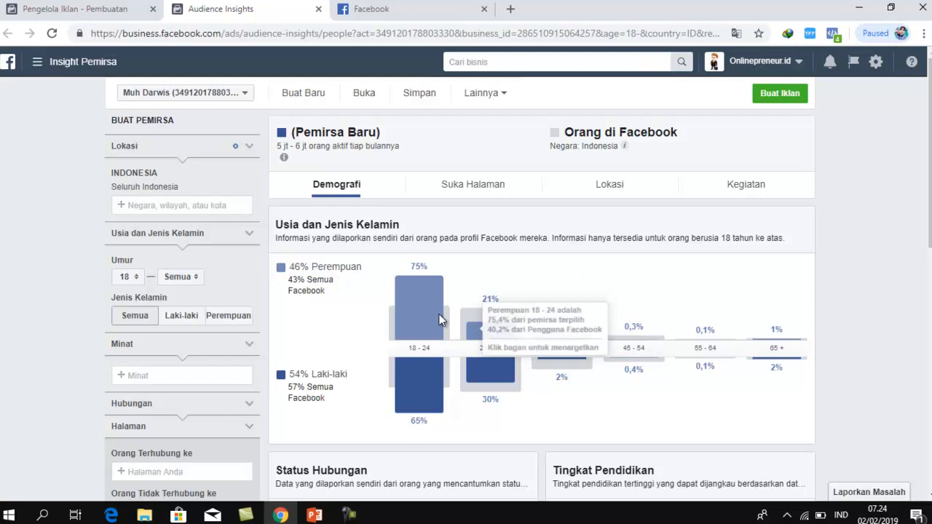
Switch the relationship filter from Berpacaran to Bertunangan and inspect the 18 - 24 age group in the chart
{"action": "scroll", "coordinate": [430, 353], "scroll_direction": "down", "scroll_amount": 3}
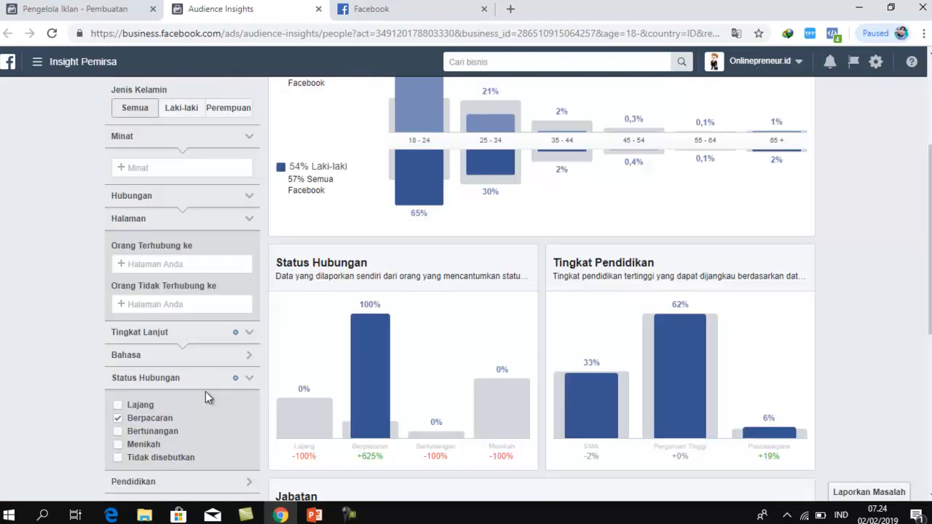
{"action": "left_click", "coordinate": [118, 419]}
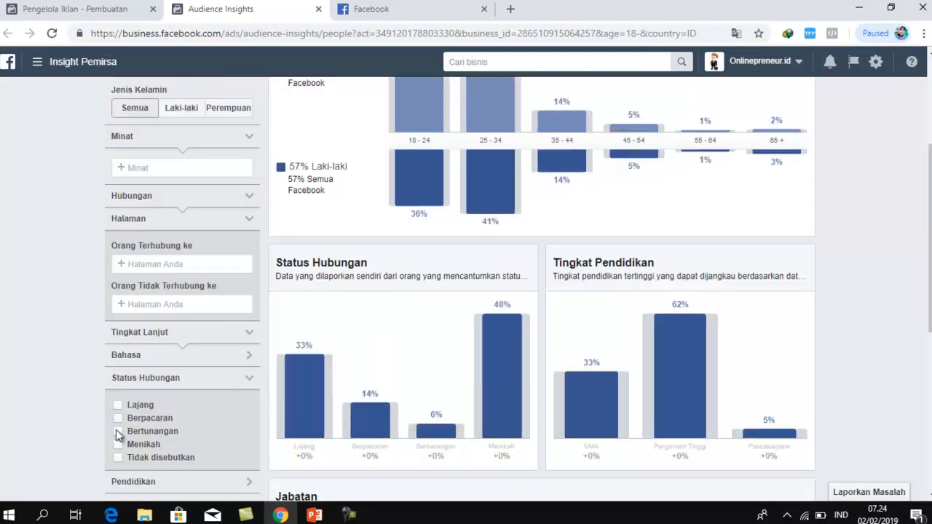
{"action": "left_click", "coordinate": [118, 431]}
{"action": "scroll", "coordinate": [477, 308], "scroll_direction": "up", "scroll_amount": 1}
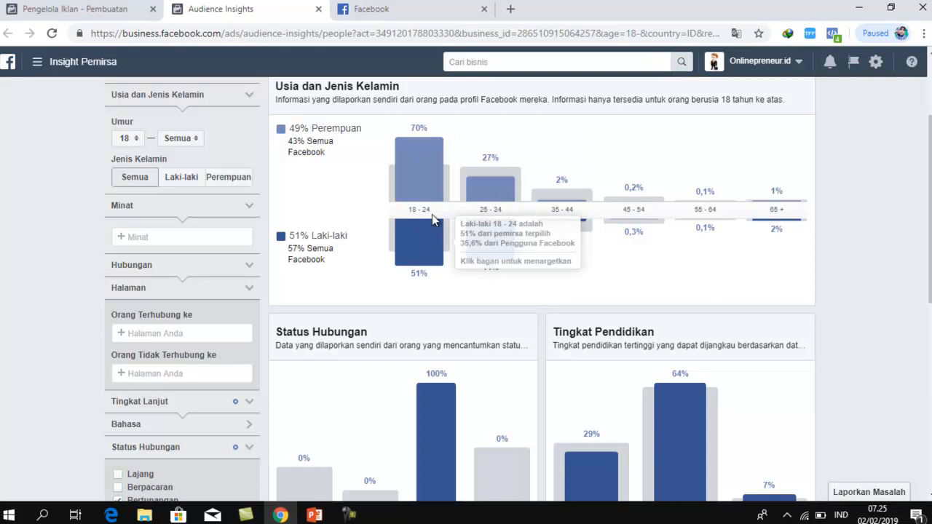
{"action": "scroll", "coordinate": [429, 214], "scroll_direction": "up", "scroll_amount": 1}
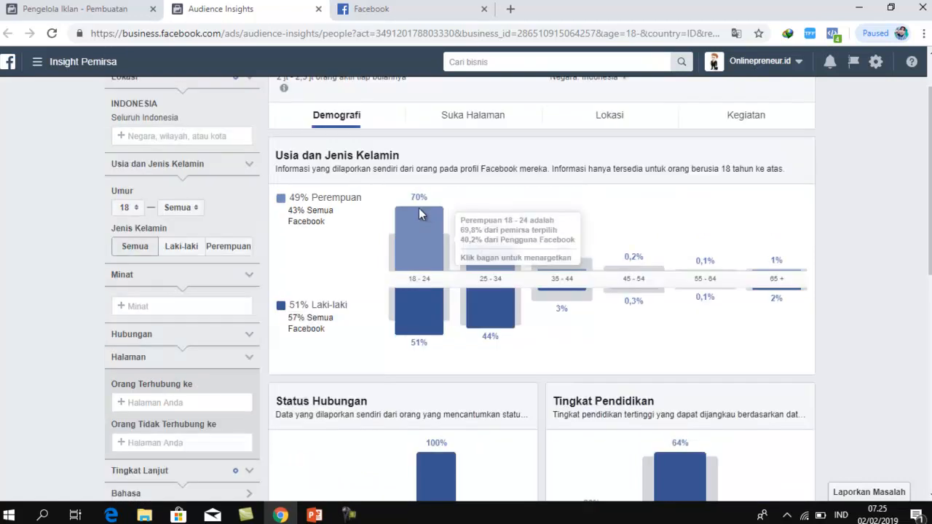
Clear the Bertunangan filter, filter Pendidikan to Perguruan Tinggi, and inspect the age and gender chart
{"action": "scroll", "coordinate": [248, 303], "scroll_direction": "down", "scroll_amount": 3}
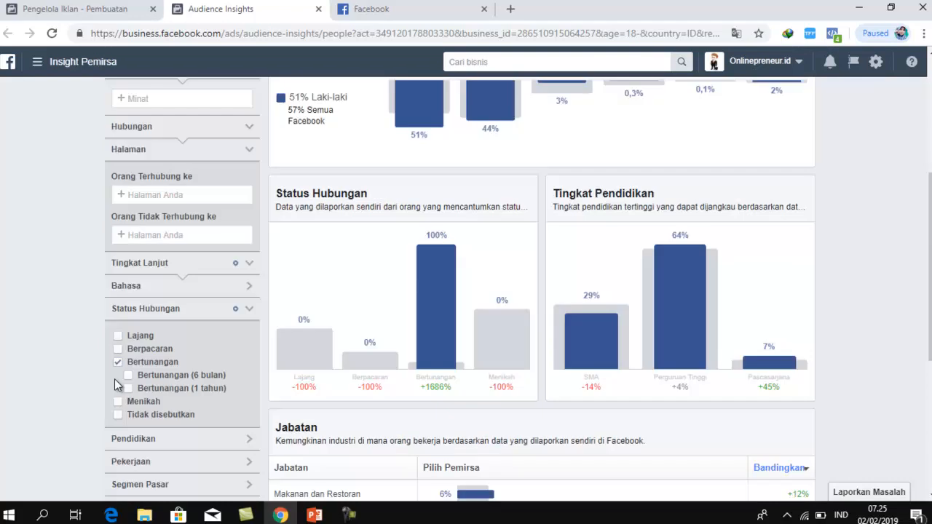
{"action": "left_click", "coordinate": [117, 362]}
{"action": "scroll", "coordinate": [183, 325], "scroll_direction": "down", "scroll_amount": 2}
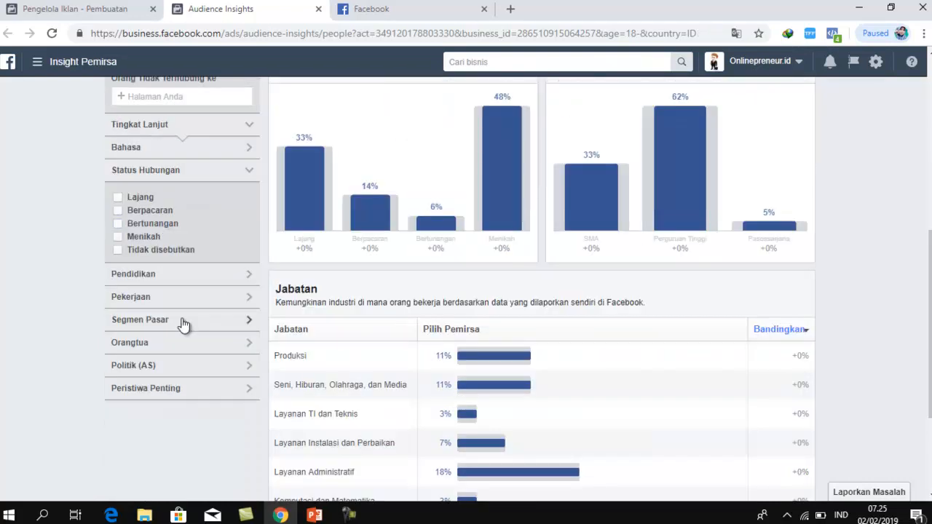
{"action": "left_click", "coordinate": [246, 274]}
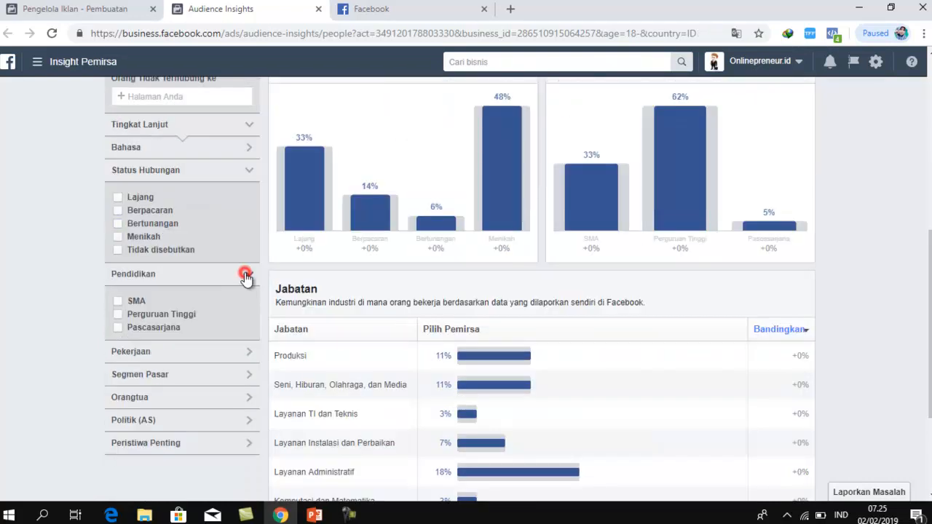
{"action": "left_click", "coordinate": [161, 315]}
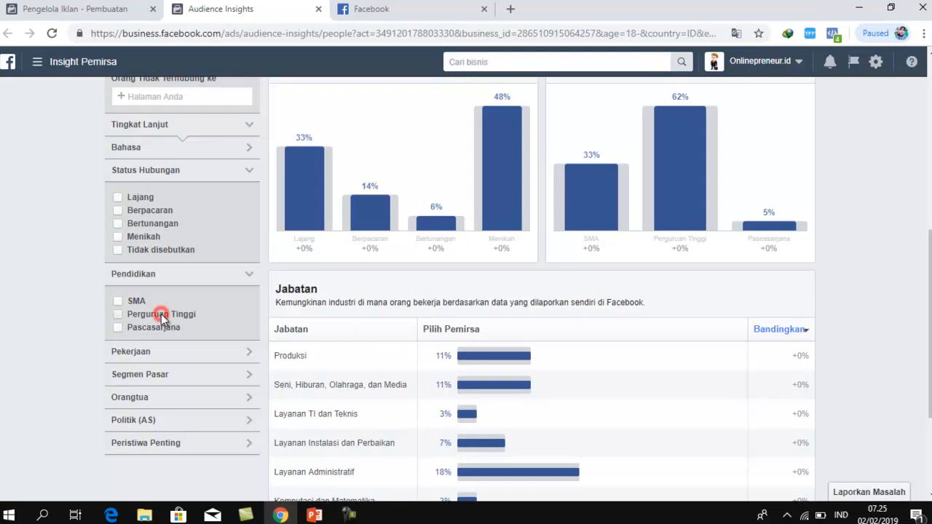
{"action": "scroll", "coordinate": [334, 332], "scroll_direction": "up", "scroll_amount": 2}
{"action": "scroll", "coordinate": [420, 206], "scroll_direction": "up", "scroll_amount": 3}
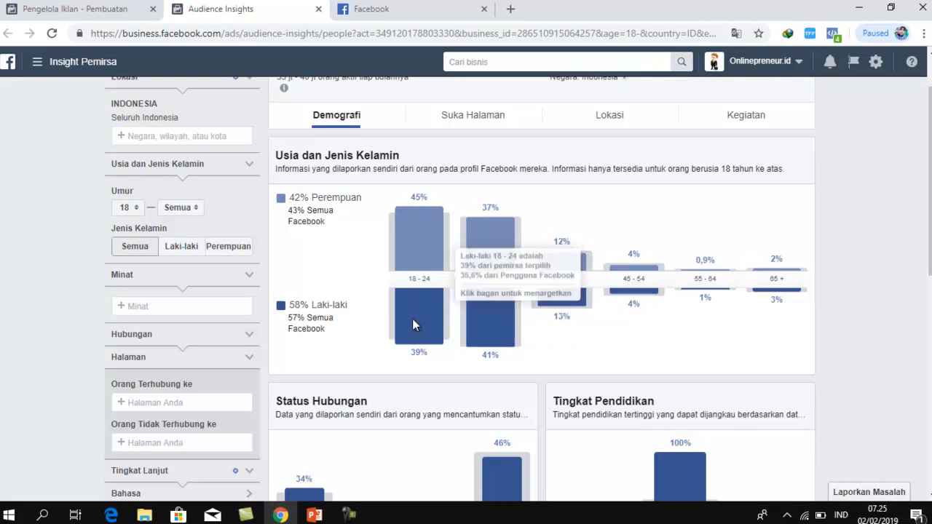
{"action": "scroll", "coordinate": [209, 352], "scroll_direction": "down", "scroll_amount": 4}
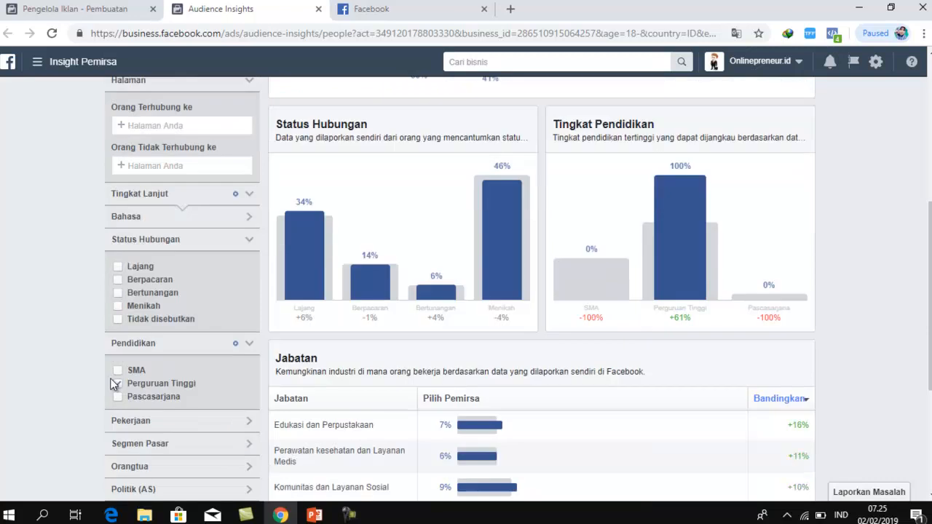
Clear the Perguruan Tinggi education filter and expand the Pekerjaan filter
{"action": "left_click", "coordinate": [117, 384]}
{"action": "scroll", "coordinate": [243, 304], "scroll_direction": "down", "scroll_amount": 2}
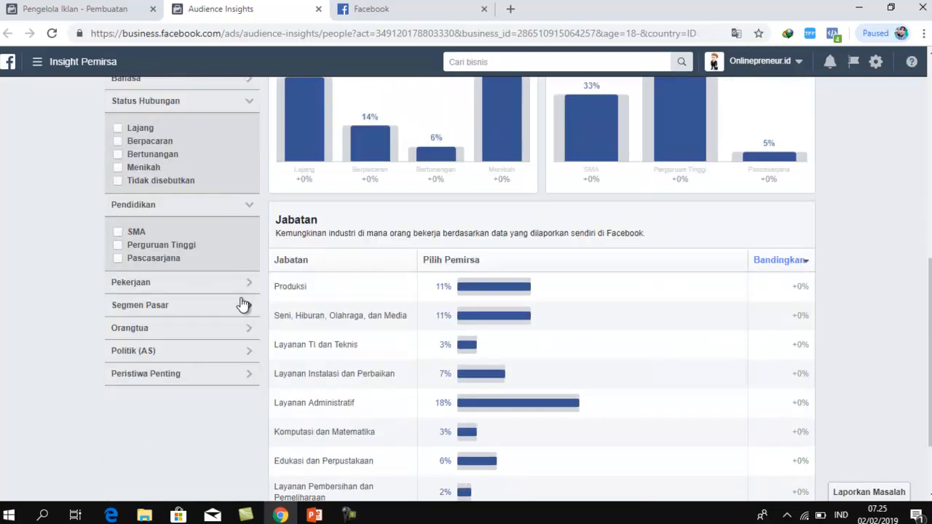
{"action": "left_click", "coordinate": [247, 283]}
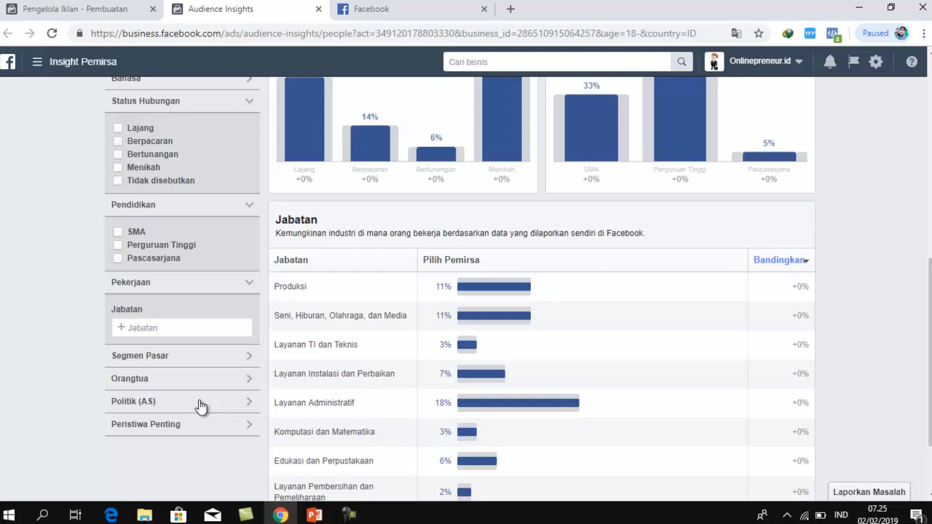
Expand the Orangtua filter and limit the audience to parents with Child 3 - 5 years
{"action": "left_click", "coordinate": [244, 378]}
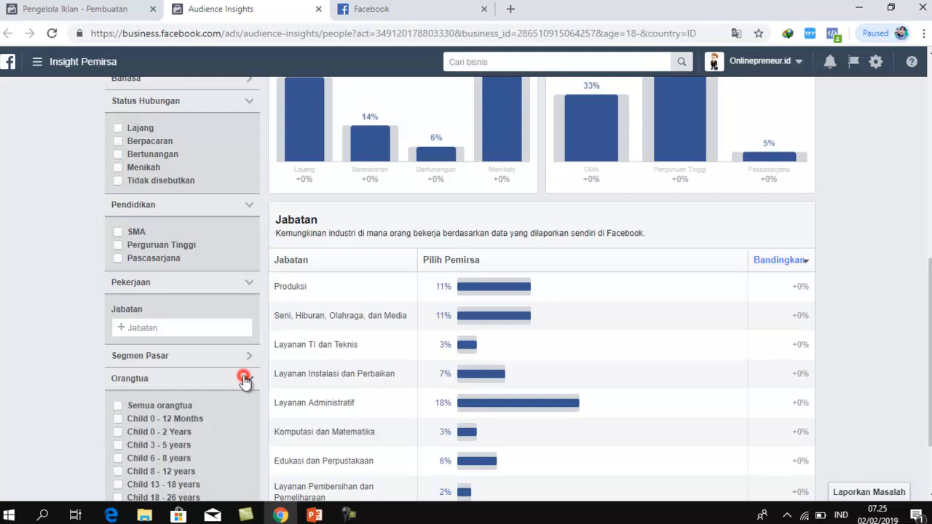
{"action": "scroll", "coordinate": [166, 355], "scroll_direction": "down", "scroll_amount": 1}
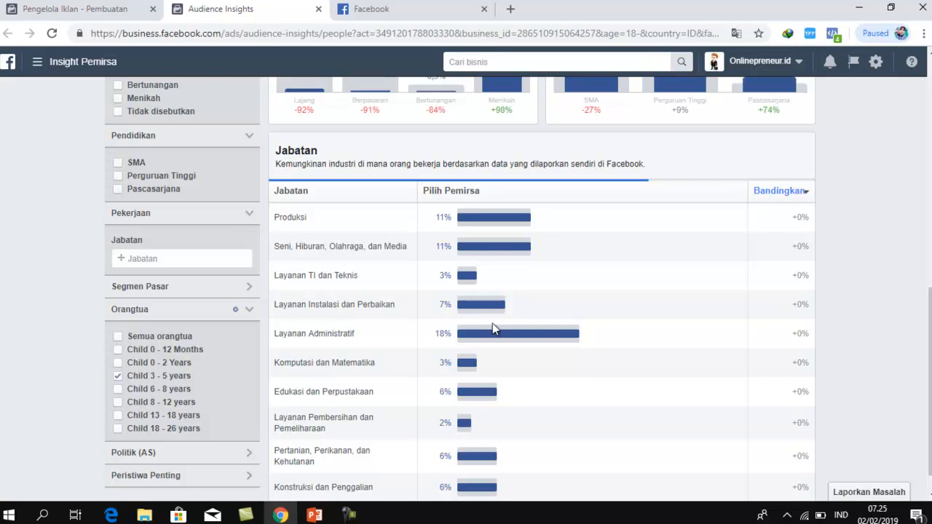
Examine the age and gender, relationship status, education and job title charts for parents with children aged 3 - 5 years
{"action": "scroll", "coordinate": [510, 330], "scroll_direction": "up", "scroll_amount": 3}
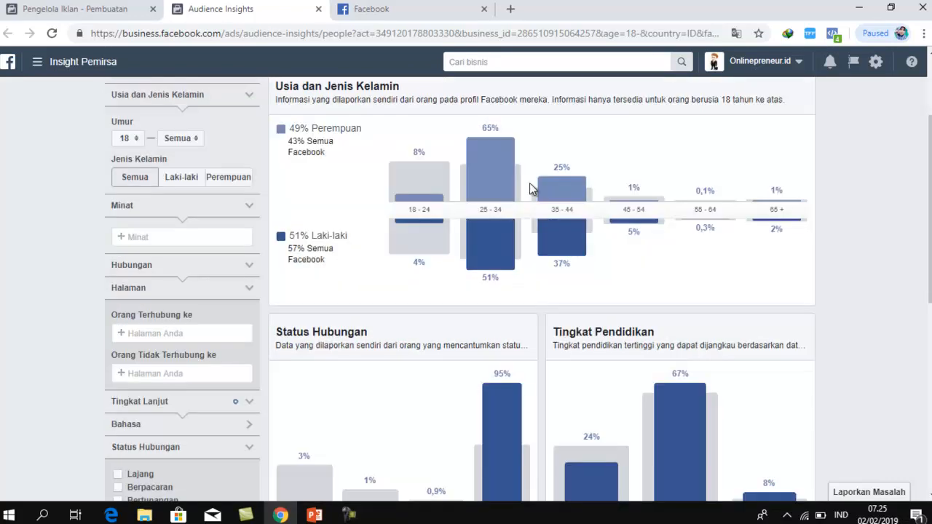
{"action": "mouse_move", "coordinate": [517, 205]}
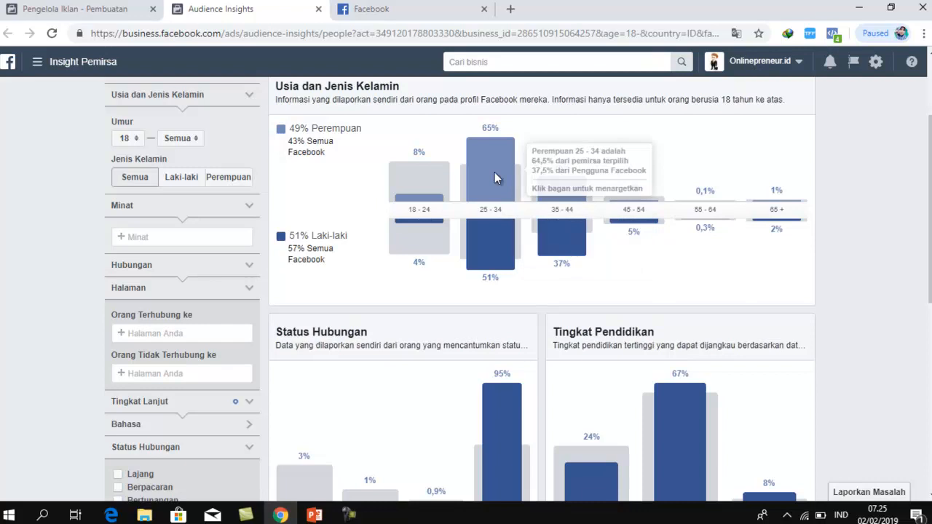
{"action": "scroll", "coordinate": [55, 297], "scroll_direction": "down", "scroll_amount": 3}
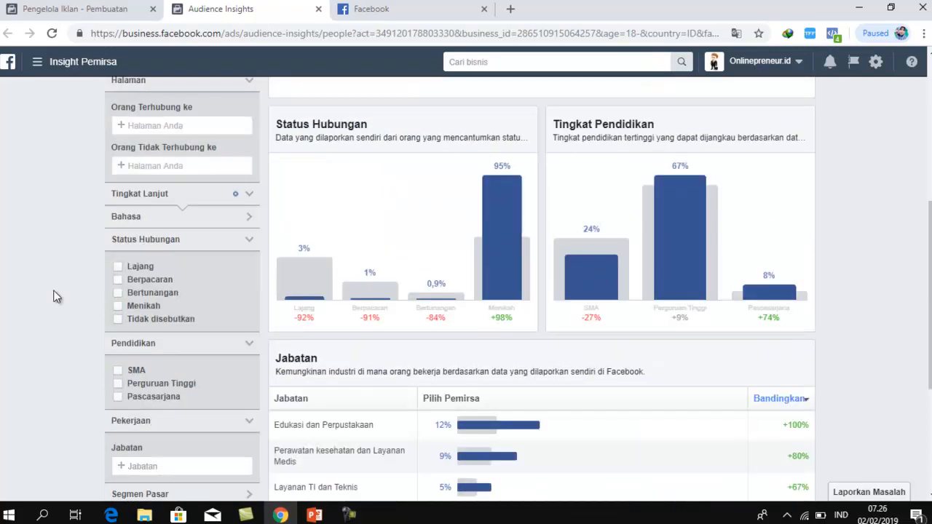
{"action": "scroll", "coordinate": [56, 297], "scroll_direction": "down", "scroll_amount": 3}
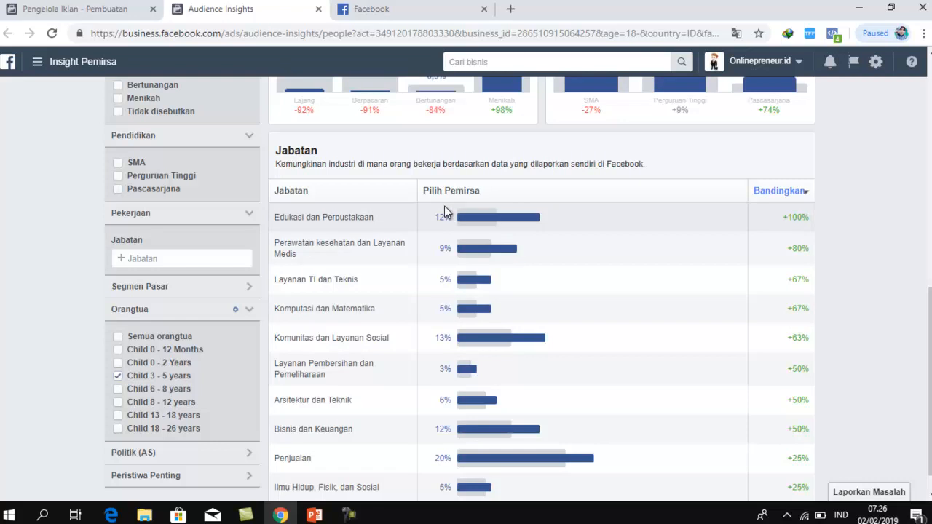
{"action": "scroll", "coordinate": [444, 205], "scroll_direction": "up", "scroll_amount": 3}
{"action": "scroll", "coordinate": [447, 211], "scroll_direction": "up", "scroll_amount": 2}
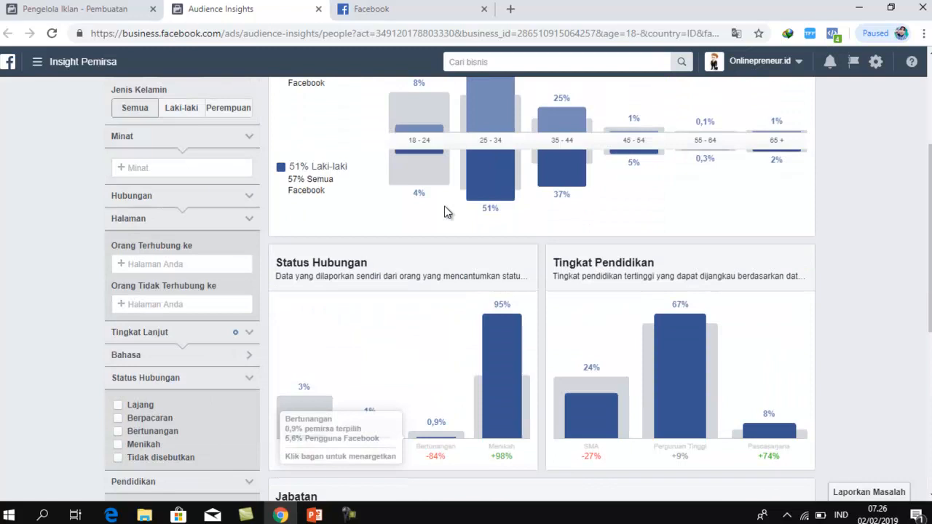
{"action": "scroll", "coordinate": [447, 212], "scroll_direction": "up", "scroll_amount": 1}
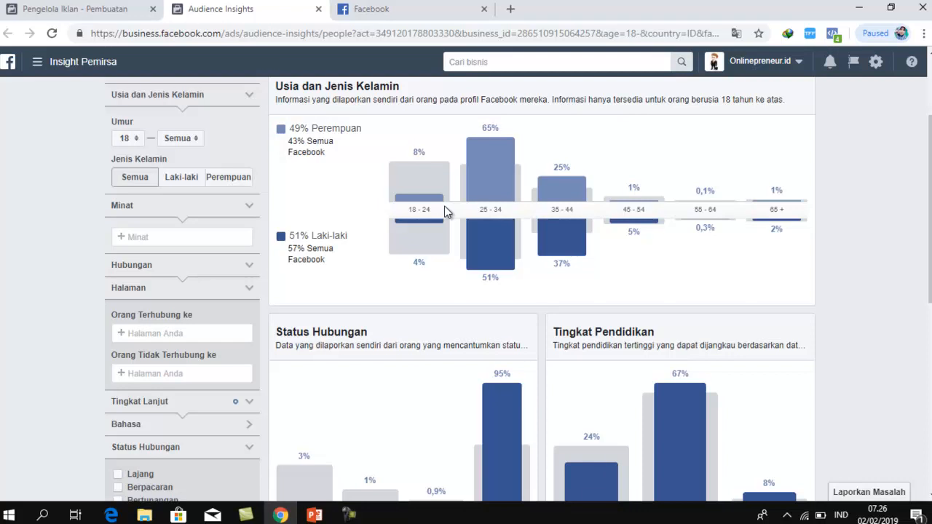
{"action": "mouse_move", "coordinate": [470, 153]}
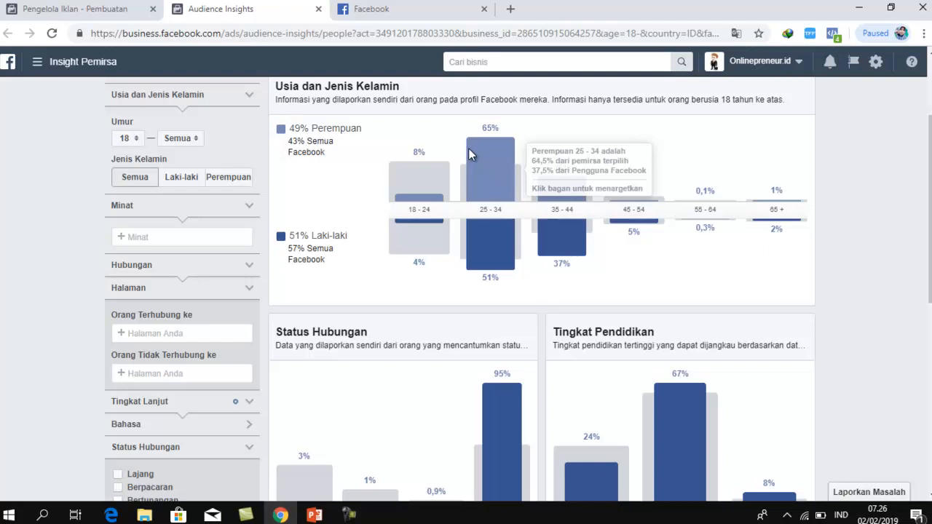
{"action": "left_click", "coordinate": [350, 518]}
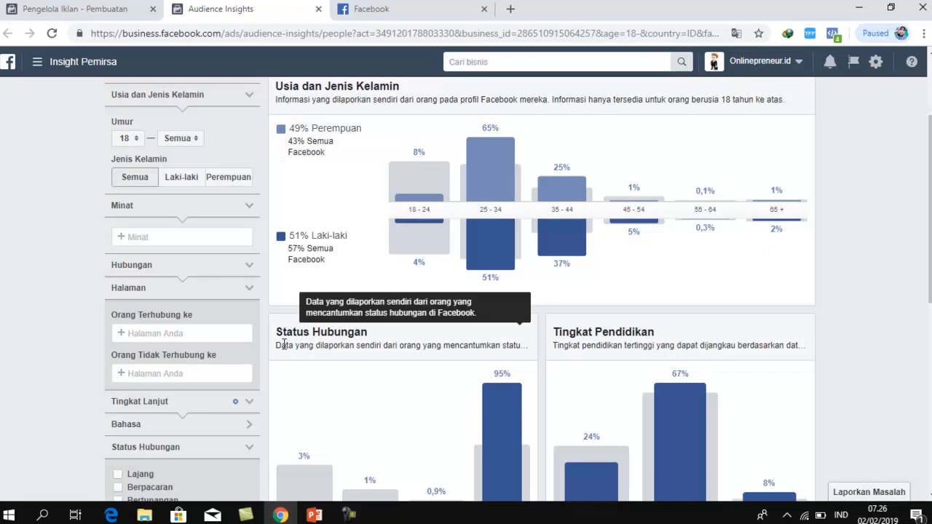
{"action": "scroll", "coordinate": [284, 345], "scroll_direction": "down", "scroll_amount": 3}
{"action": "scroll", "coordinate": [277, 353], "scroll_direction": "down", "scroll_amount": 3}
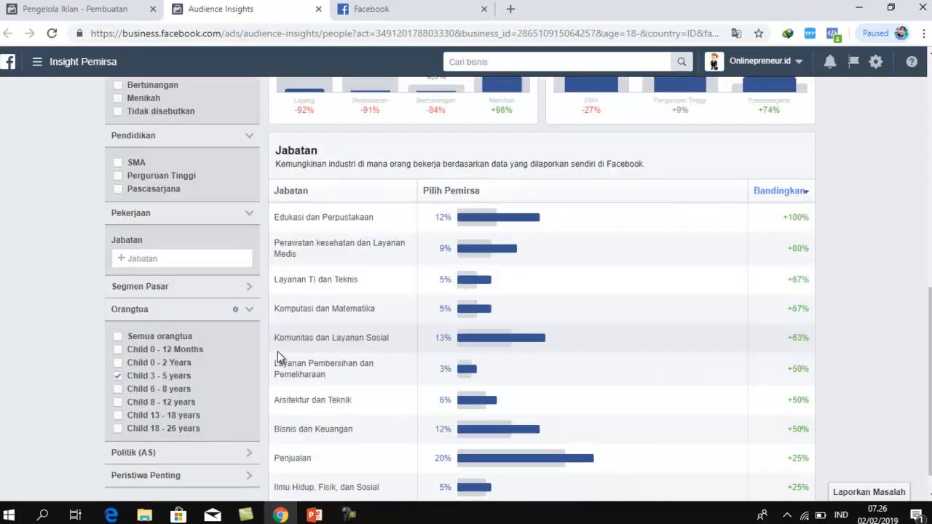
{"action": "scroll", "coordinate": [277, 353], "scroll_direction": "up", "scroll_amount": 4}
{"action": "scroll", "coordinate": [277, 351], "scroll_direction": "up", "scroll_amount": 2}
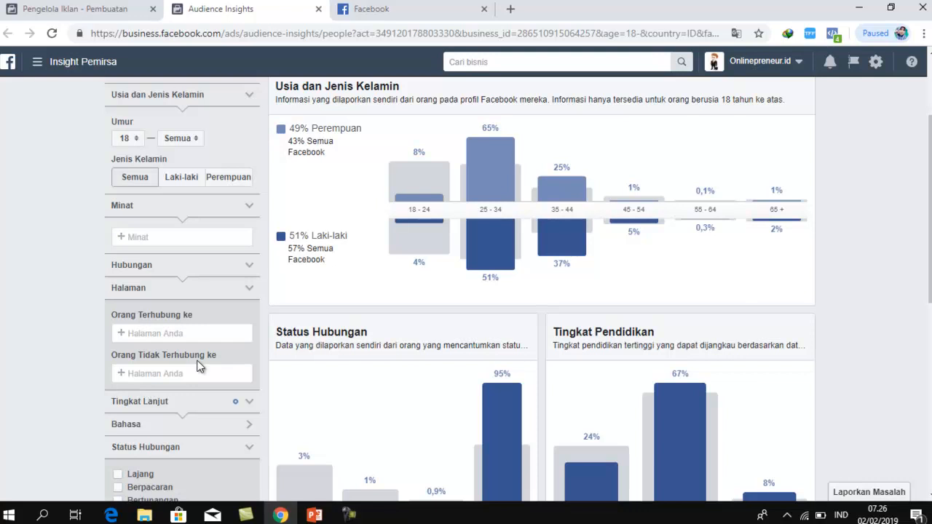
{"action": "scroll", "coordinate": [243, 417], "scroll_direction": "up", "scroll_amount": 2}
Clear the Child 3 - 5 years filter from the parental status criteria
{"action": "scroll", "coordinate": [243, 418], "scroll_direction": "down", "scroll_amount": 10}
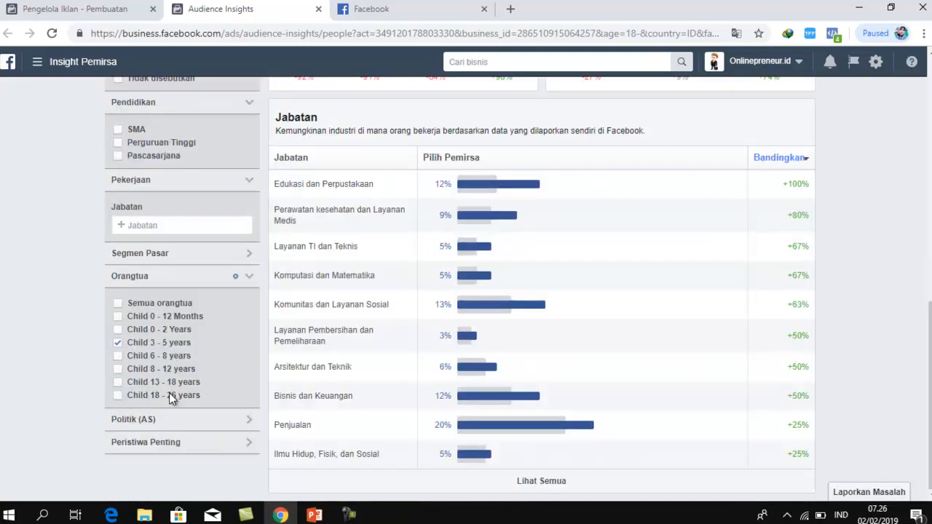
{"action": "left_click", "coordinate": [117, 342]}
{"action": "scroll", "coordinate": [211, 349], "scroll_direction": "up", "scroll_amount": 10}
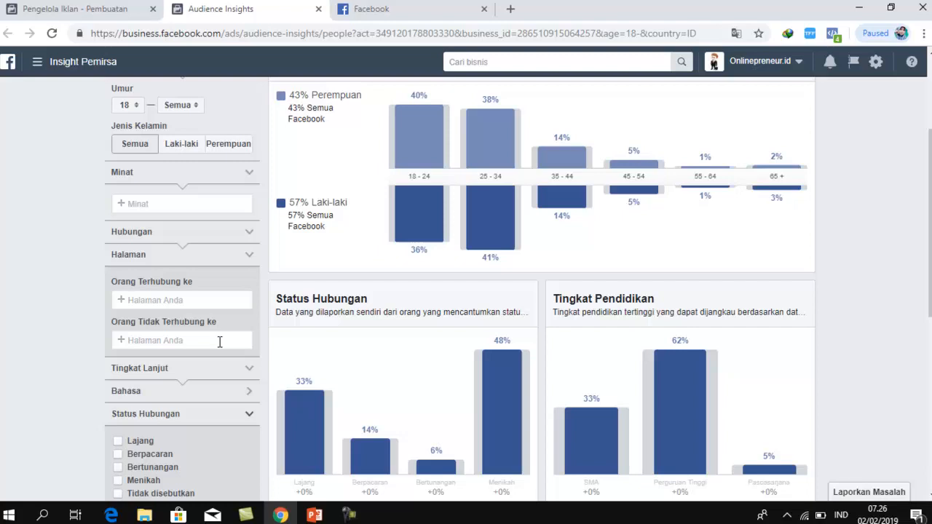
{"action": "scroll", "coordinate": [156, 375], "scroll_direction": "up", "scroll_amount": 3}
Add the interest Kosmetik from Belanja dan busana > Kecantikan and examine the age and gender chart
{"action": "left_click", "coordinate": [156, 375]}
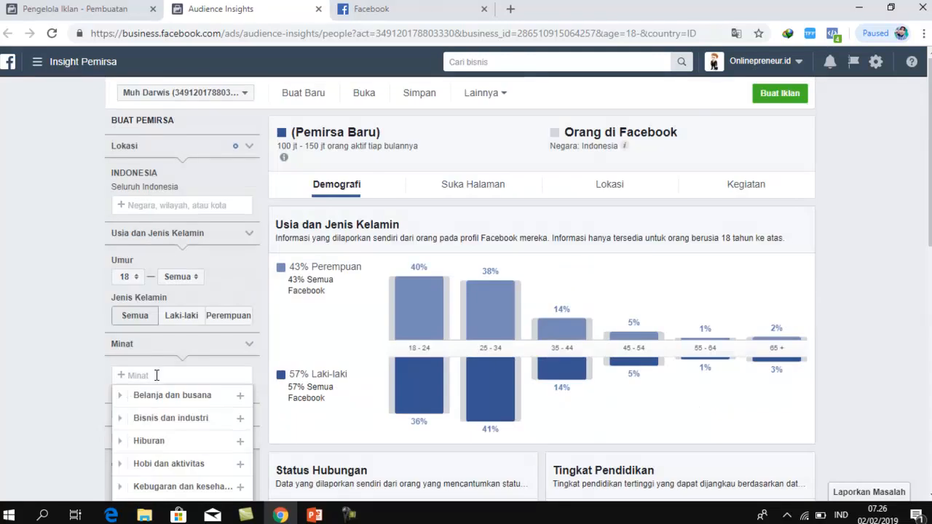
{"action": "scroll", "coordinate": [142, 391], "scroll_direction": "down", "scroll_amount": 1}
{"action": "left_click", "coordinate": [120, 330]}
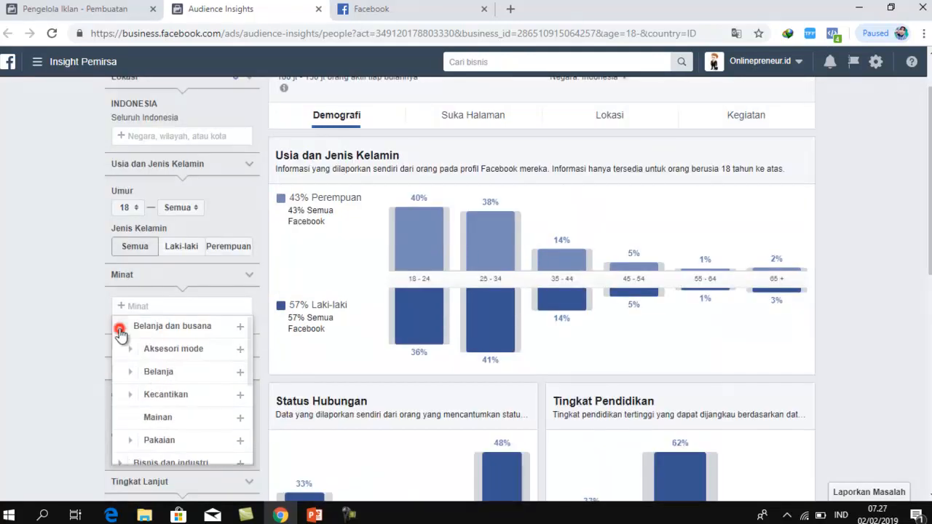
{"action": "left_click", "coordinate": [132, 394]}
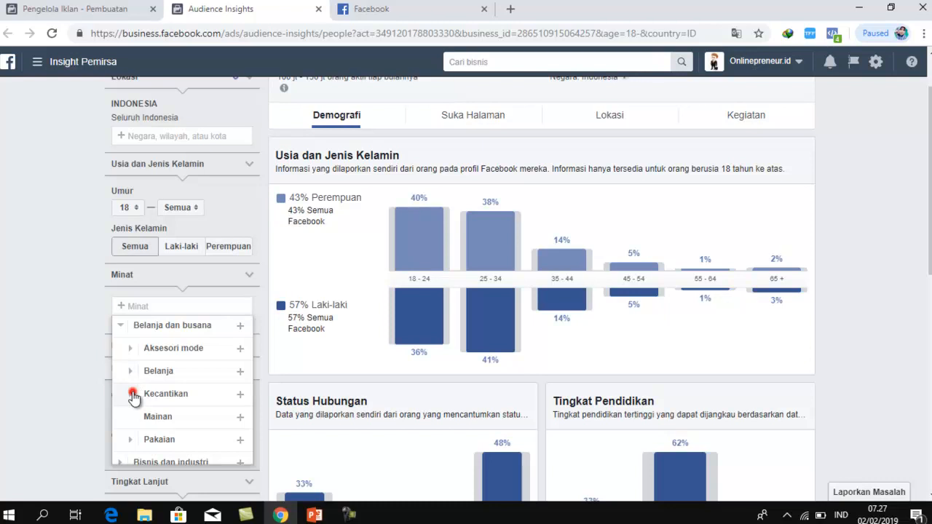
{"action": "left_click", "coordinate": [173, 348]}
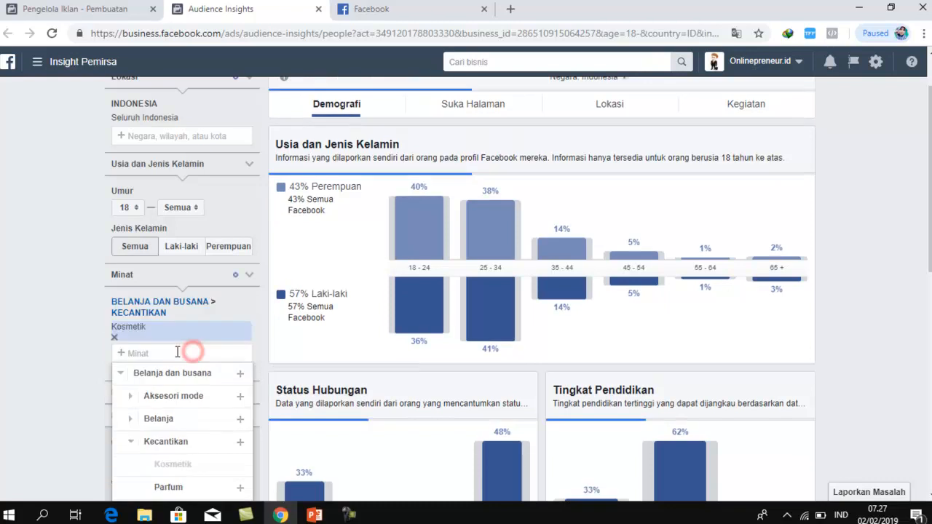
{"action": "left_click", "coordinate": [73, 327]}
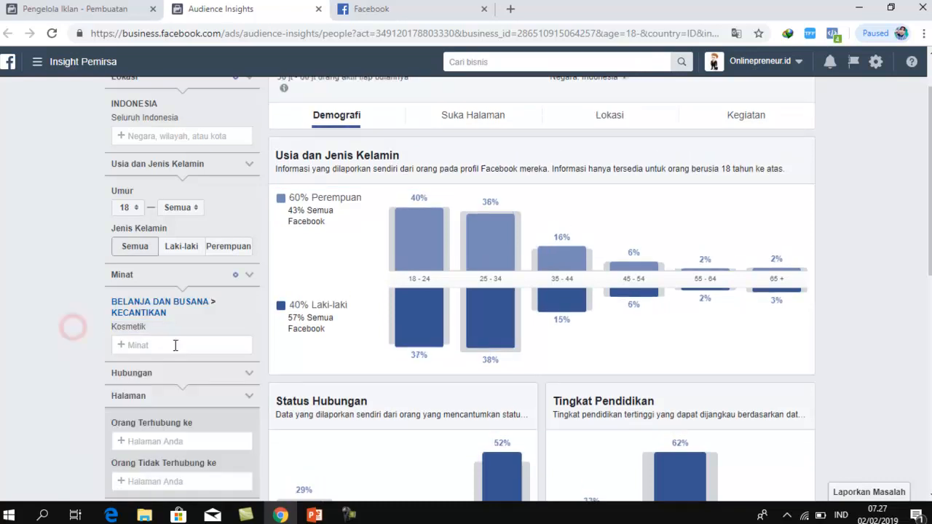
{"action": "scroll", "coordinate": [396, 320], "scroll_direction": "up", "scroll_amount": 1}
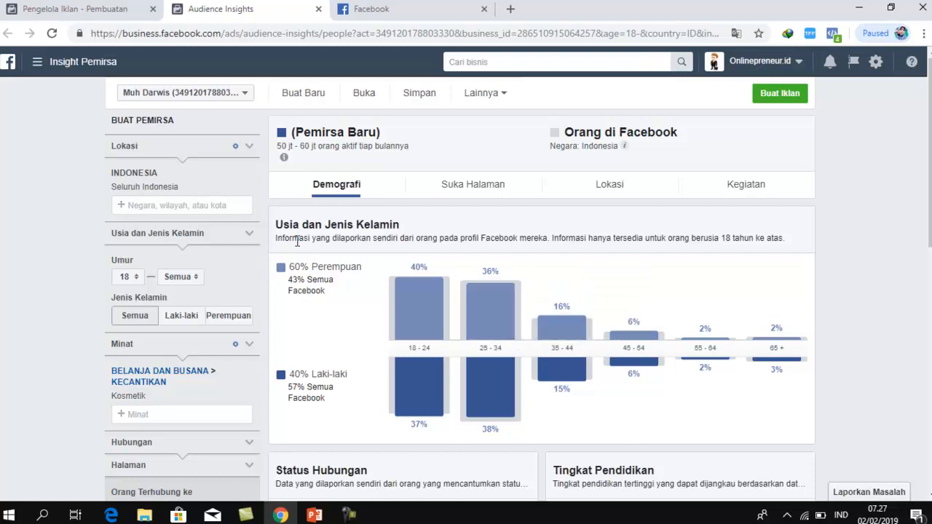
{"action": "scroll", "coordinate": [123, 364], "scroll_direction": "down", "scroll_amount": 1}
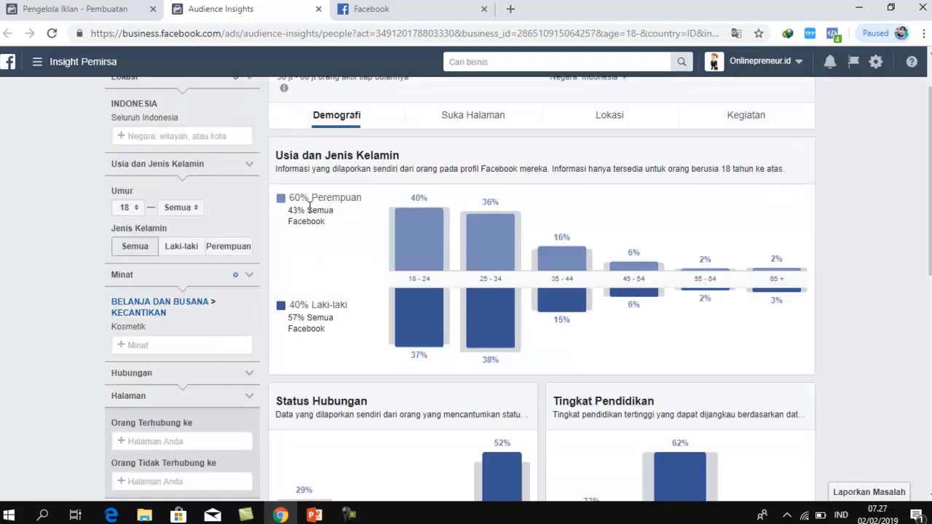
Replace the Kosmetik interest with Cream from Minat lainnya and inspect the 18 - 24 and 25 - 34 age groups in the chart
{"action": "left_click", "coordinate": [157, 345]}
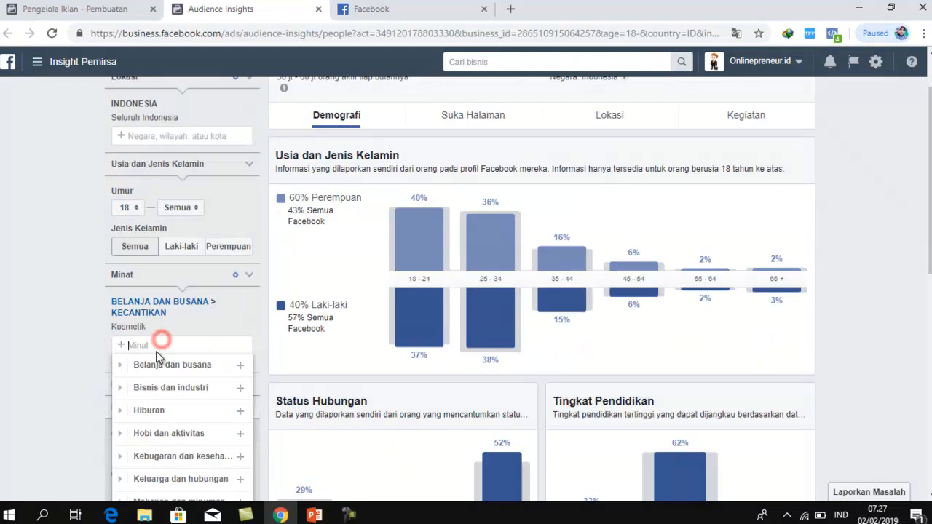
{"action": "type", "text": "cream"}
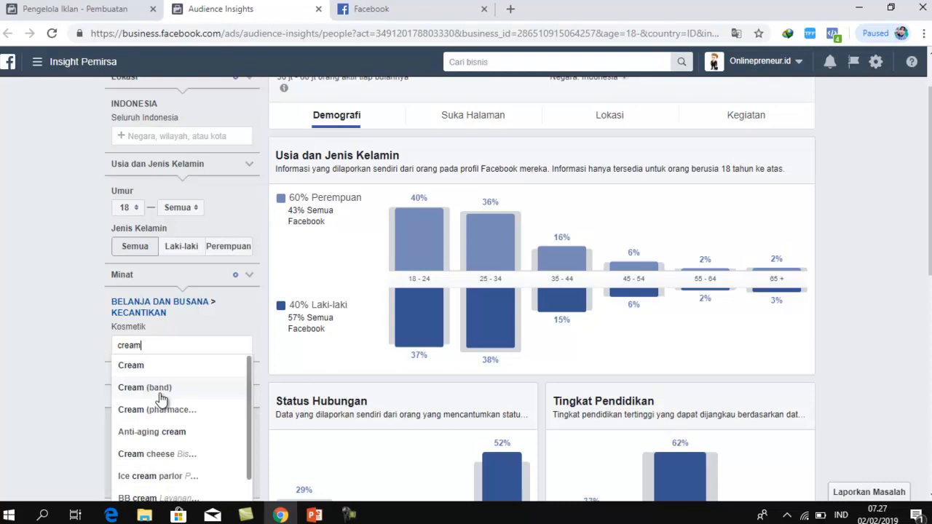
{"action": "left_click", "coordinate": [169, 367]}
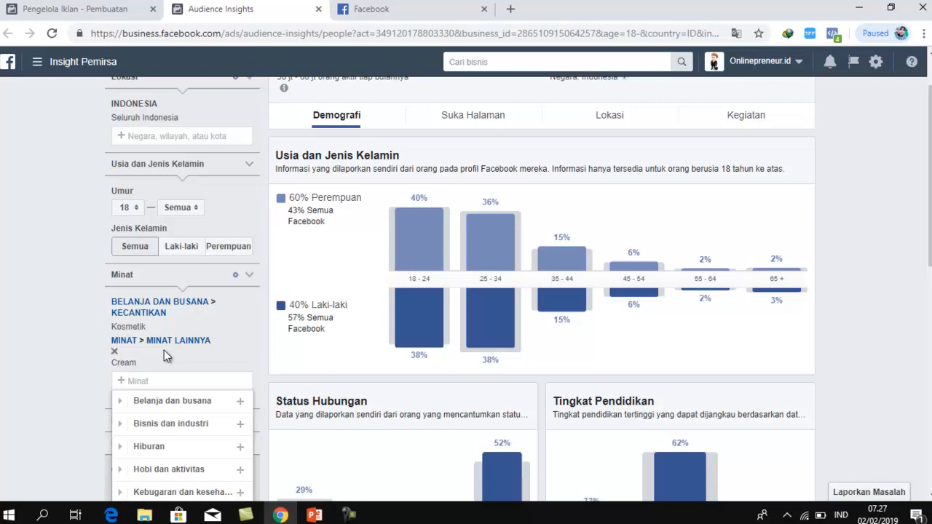
{"action": "mouse_move", "coordinate": [184, 330]}
{"action": "left_click", "coordinate": [91, 335]}
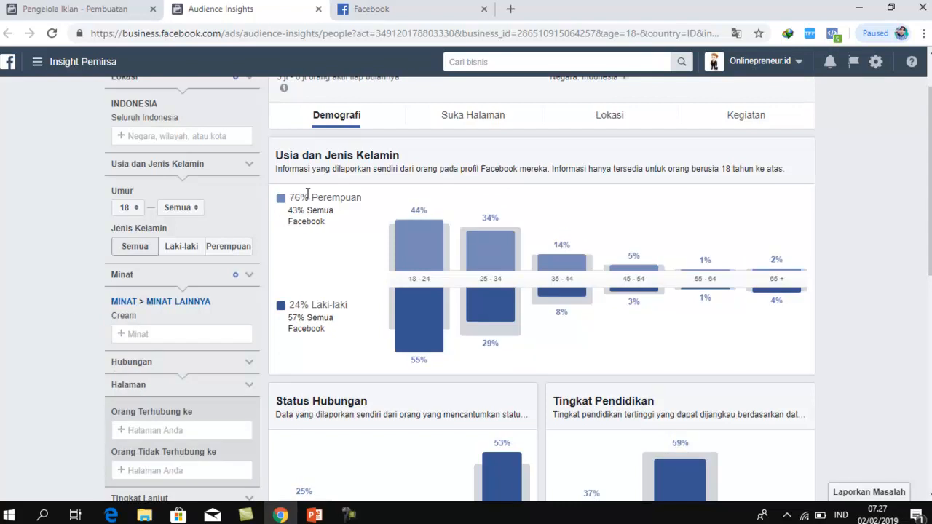
{"action": "mouse_move", "coordinate": [440, 253]}
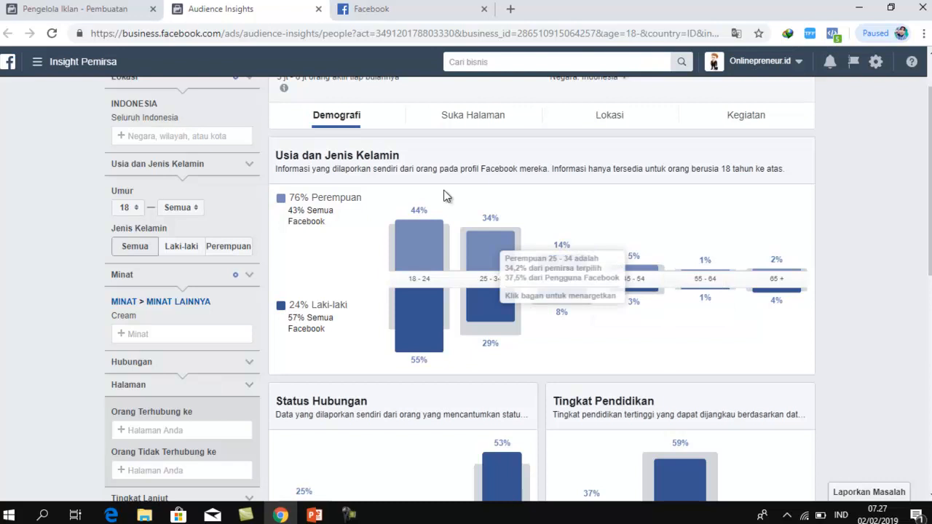
{"action": "mouse_move", "coordinate": [412, 305]}
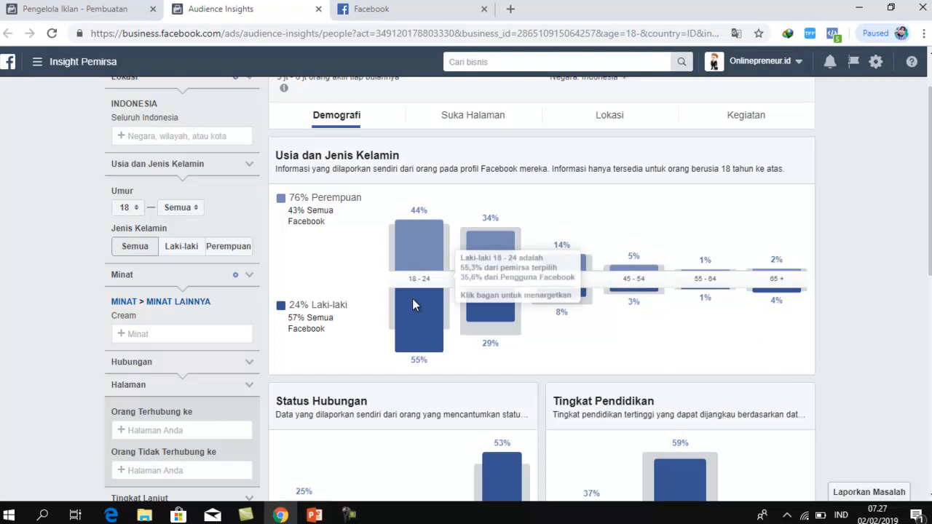
Replace the Cream interest with Cokelat from Makanan dan minuman > Makanan and inspect the gender split and age groups
{"action": "mouse_move", "coordinate": [205, 322]}
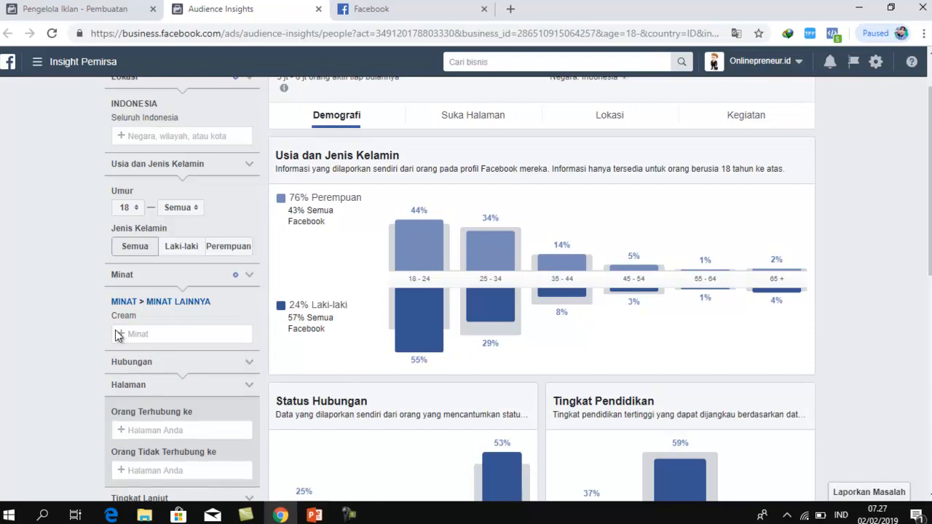
{"action": "left_click", "coordinate": [114, 325]}
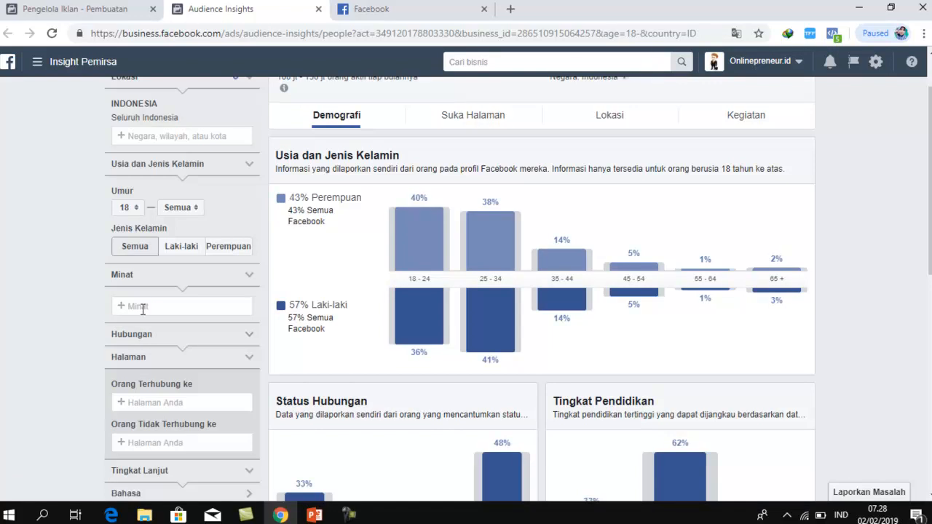
{"action": "left_click", "coordinate": [142, 307]}
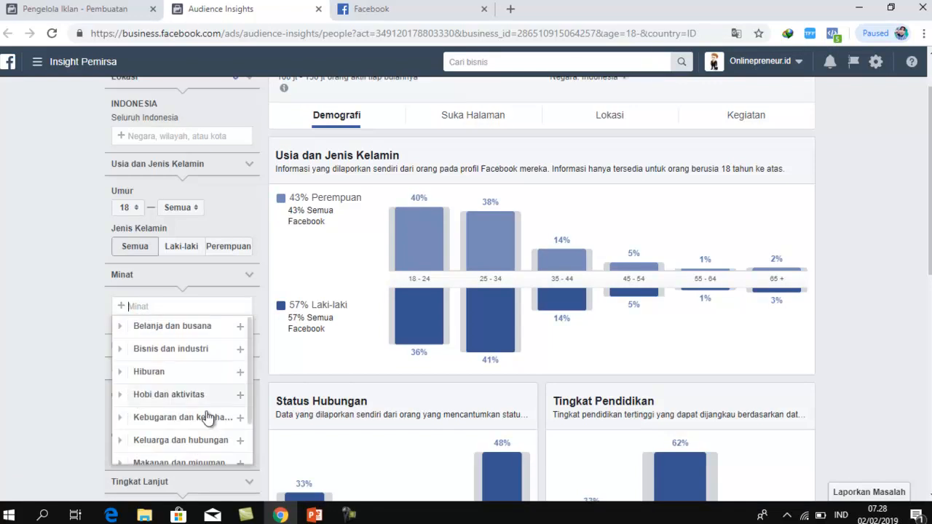
{"action": "scroll", "coordinate": [139, 405], "scroll_direction": "down", "scroll_amount": 1}
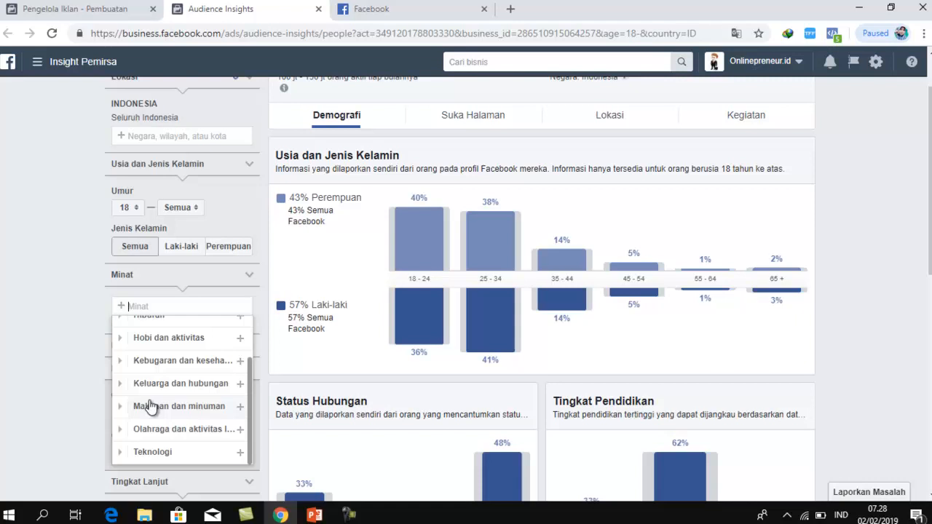
{"action": "scroll", "coordinate": [160, 450], "scroll_direction": "up", "scroll_amount": 2}
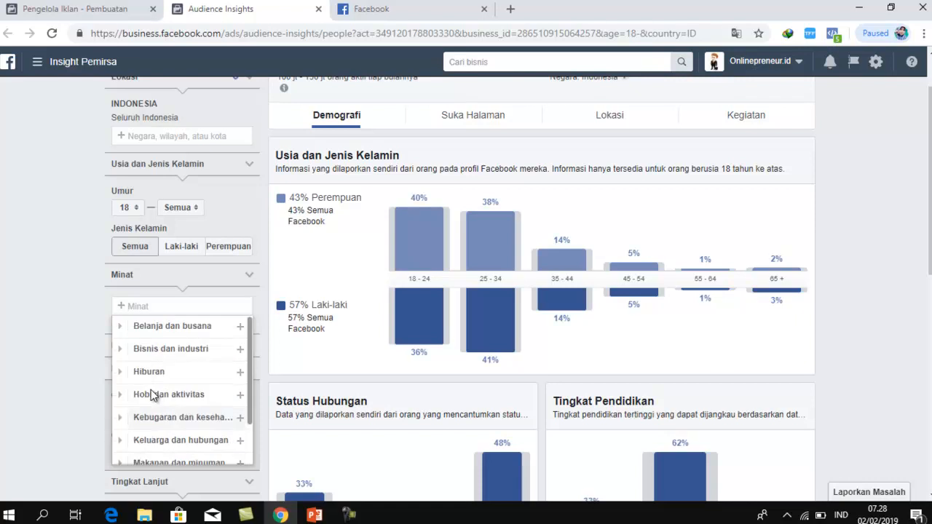
{"action": "scroll", "coordinate": [146, 400], "scroll_direction": "down", "scroll_amount": 1}
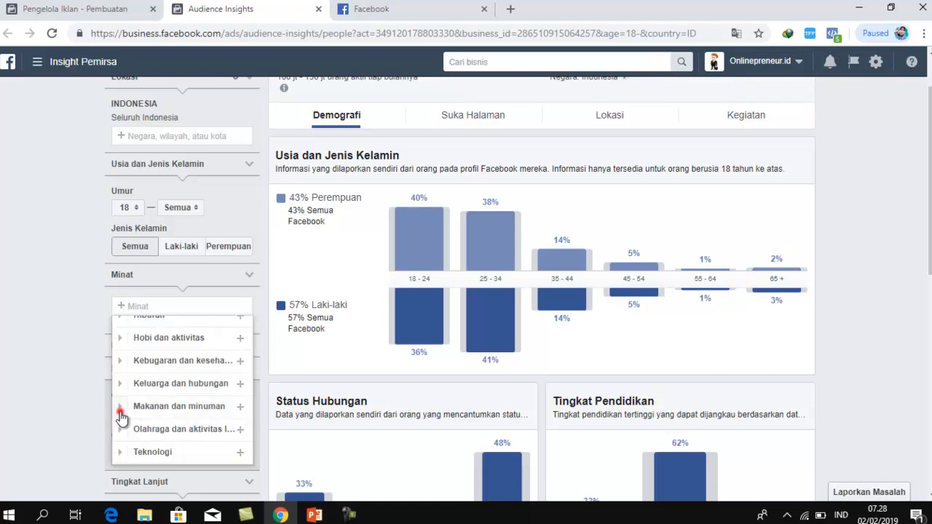
{"action": "left_click", "coordinate": [120, 412]}
{"action": "left_click", "coordinate": [131, 349]}
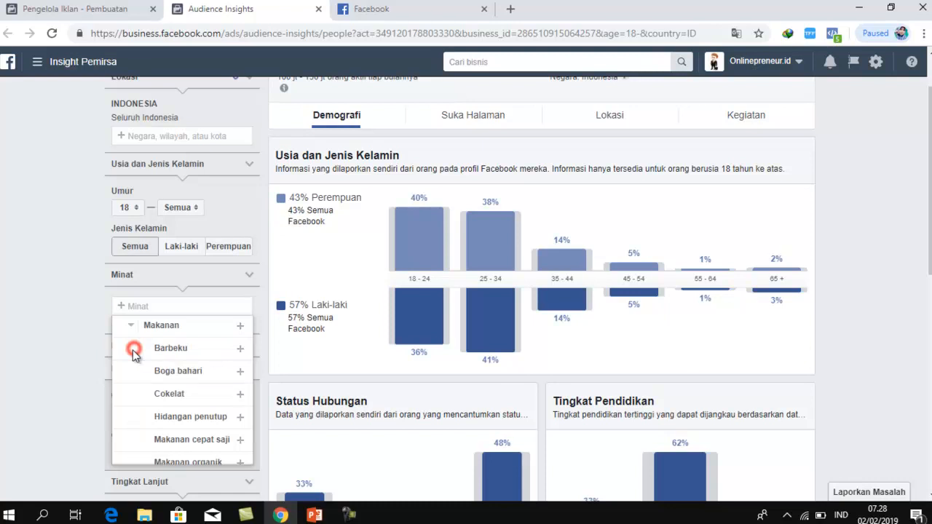
{"action": "scroll", "coordinate": [218, 379], "scroll_direction": "down", "scroll_amount": 1}
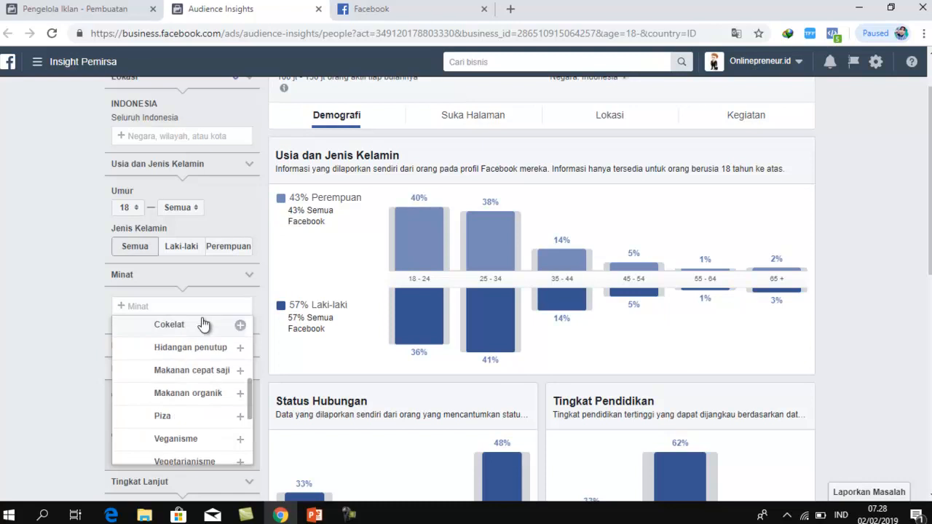
{"action": "left_click", "coordinate": [189, 328]}
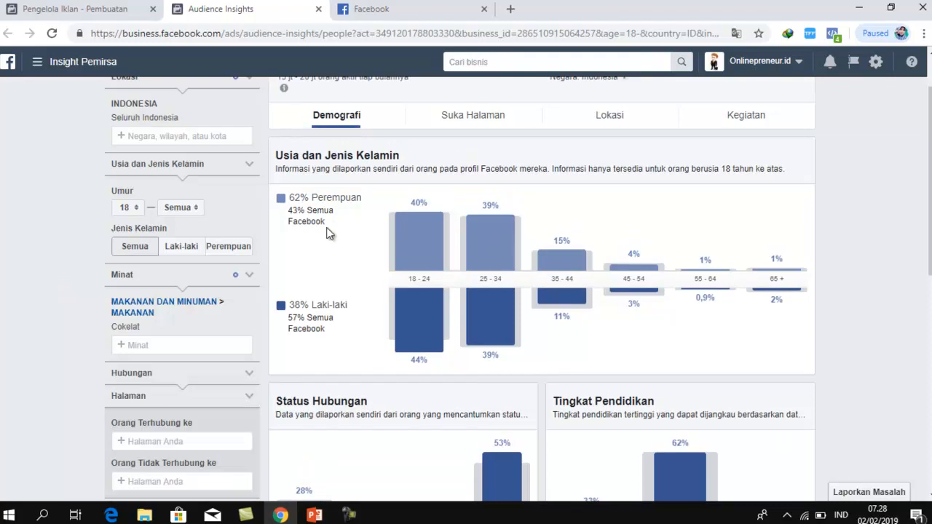
{"action": "mouse_move", "coordinate": [135, 345]}
{"action": "left_click_drag", "start_coordinate": [321, 220], "coordinate": [289, 197]}
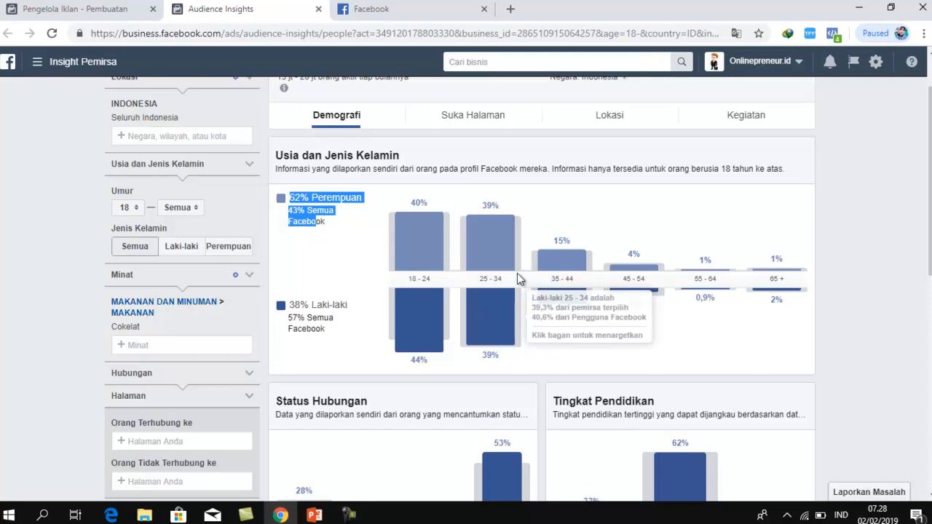
Narrow the Cokelat audience to women aged 25 - 34 from the age and gender chart and set the gender back to Semua
{"action": "left_click_drag", "start_coordinate": [324, 222], "coordinate": [291, 197]}
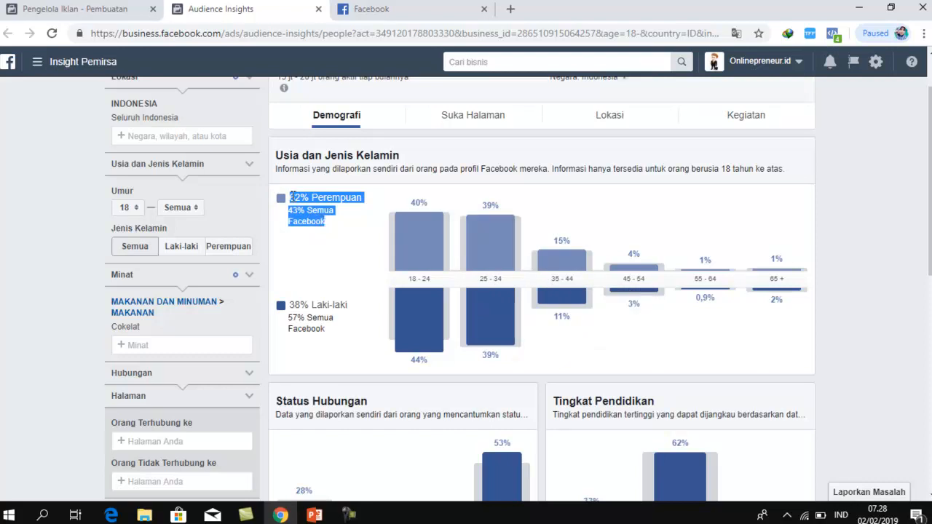
{"action": "left_click", "coordinate": [328, 243]}
{"action": "left_click_drag", "start_coordinate": [328, 231], "coordinate": [297, 205]}
{"action": "left_click", "coordinate": [500, 213]}
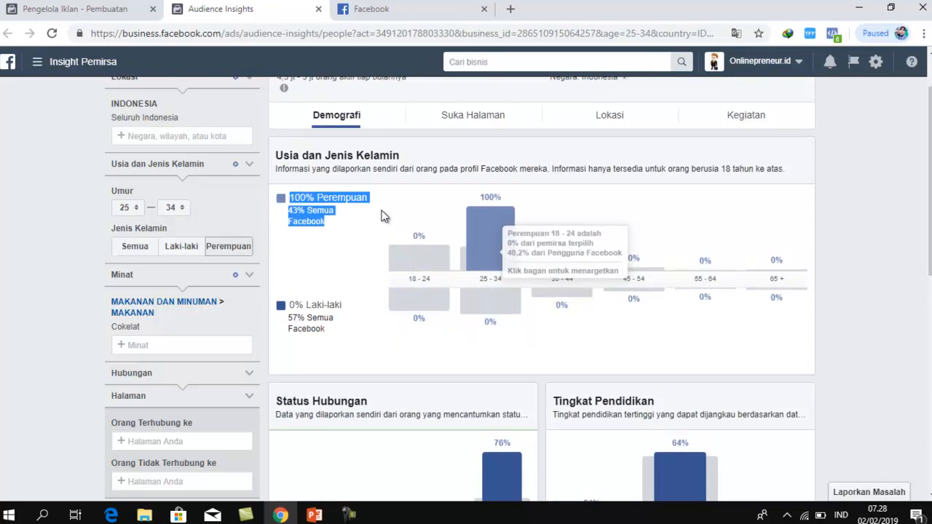
{"action": "left_click", "coordinate": [137, 250]}
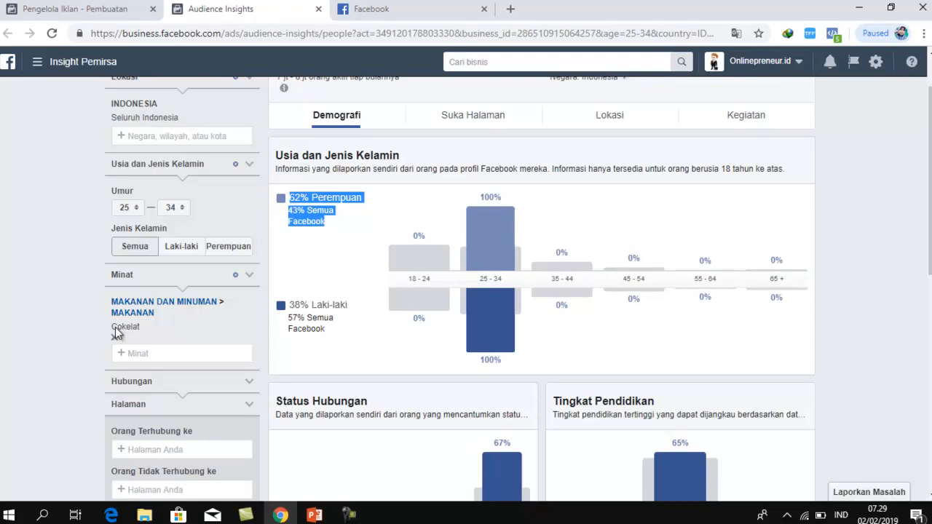
Remove the Cokelat interest from the audience and set the maximum age to 65+
{"action": "left_click", "coordinate": [115, 340]}
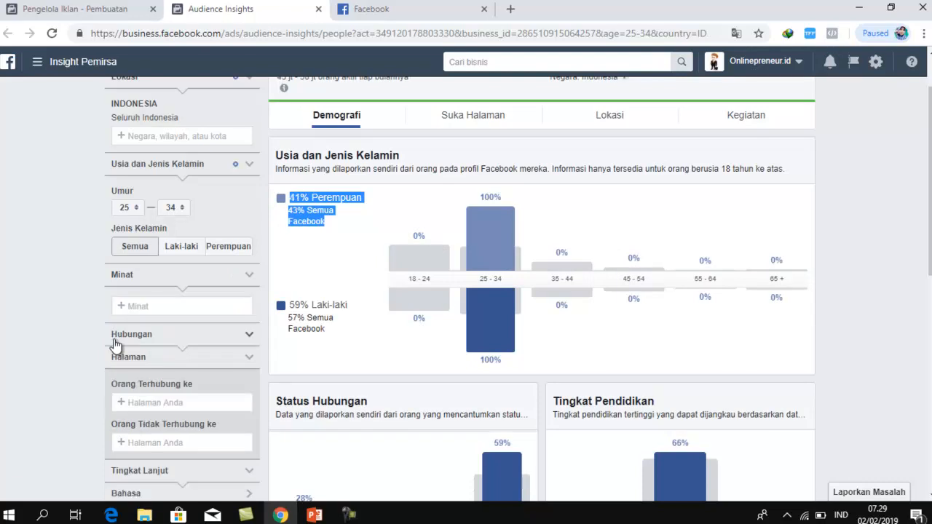
{"action": "left_click", "coordinate": [177, 207]}
{"action": "scroll", "coordinate": [174, 271], "scroll_direction": "down", "scroll_amount": 6}
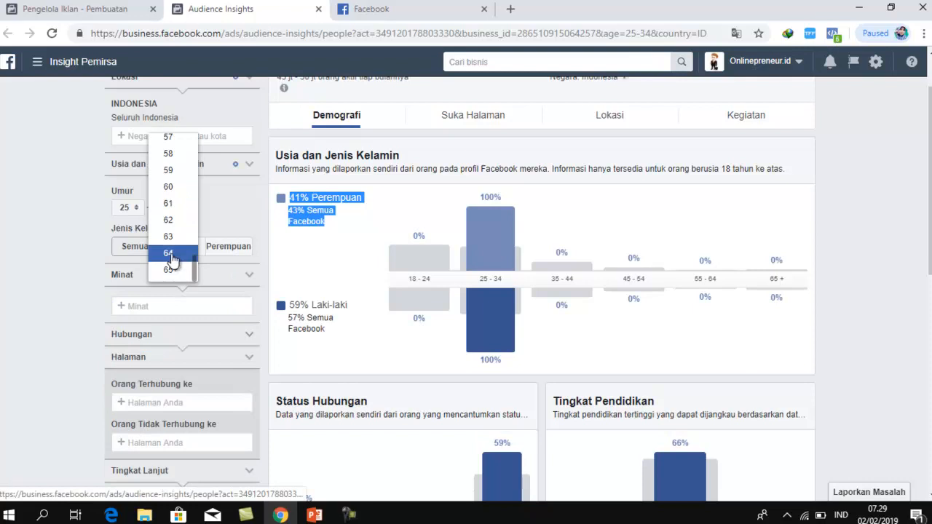
{"action": "scroll", "coordinate": [173, 261], "scroll_direction": "down", "scroll_amount": 4}
{"action": "scroll", "coordinate": [168, 218], "scroll_direction": "up", "scroll_amount": 5}
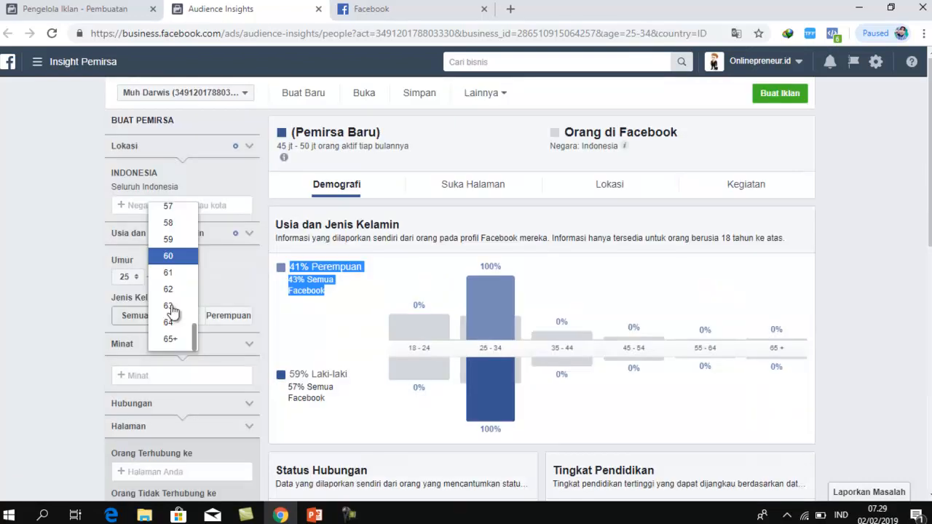
{"action": "left_click", "coordinate": [173, 339]}
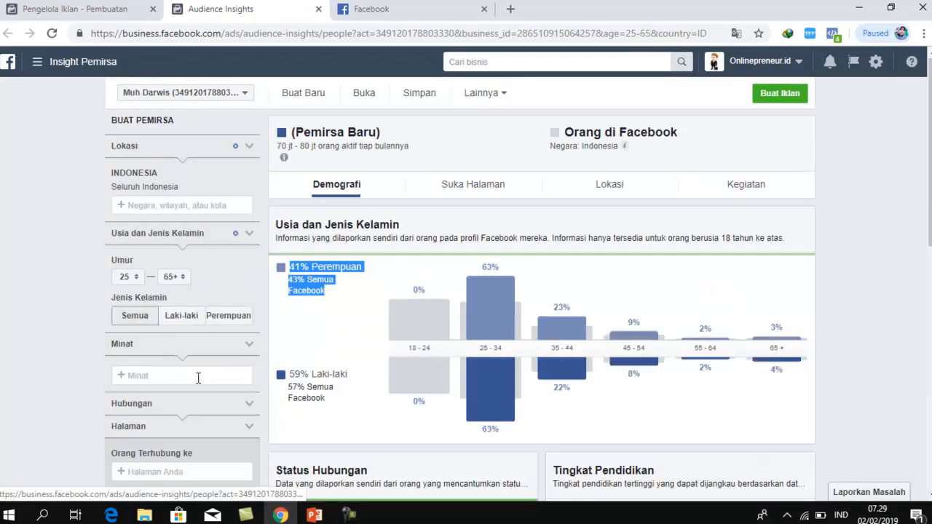
Search the interests for hijab and add Hijabenka.com to the audience
{"action": "left_click", "coordinate": [198, 377]}
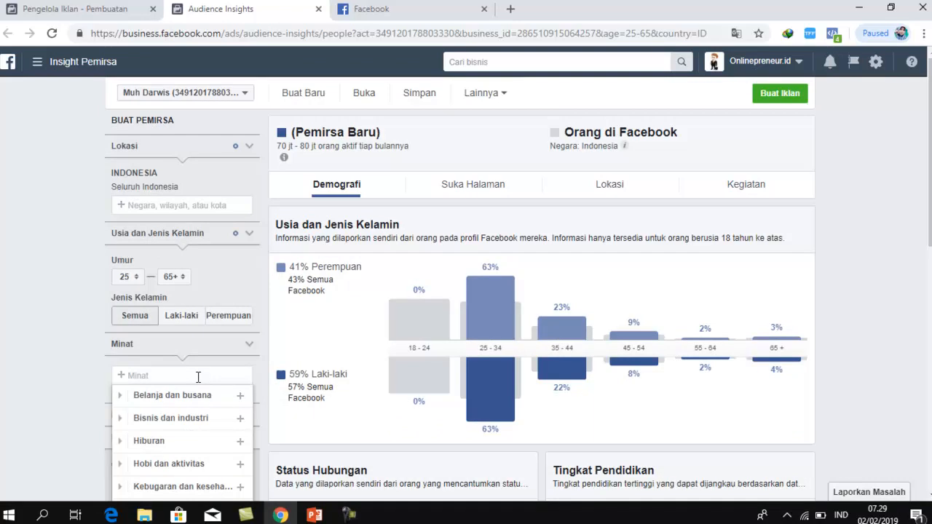
{"action": "scroll", "coordinate": [198, 377], "scroll_direction": "down", "scroll_amount": 2}
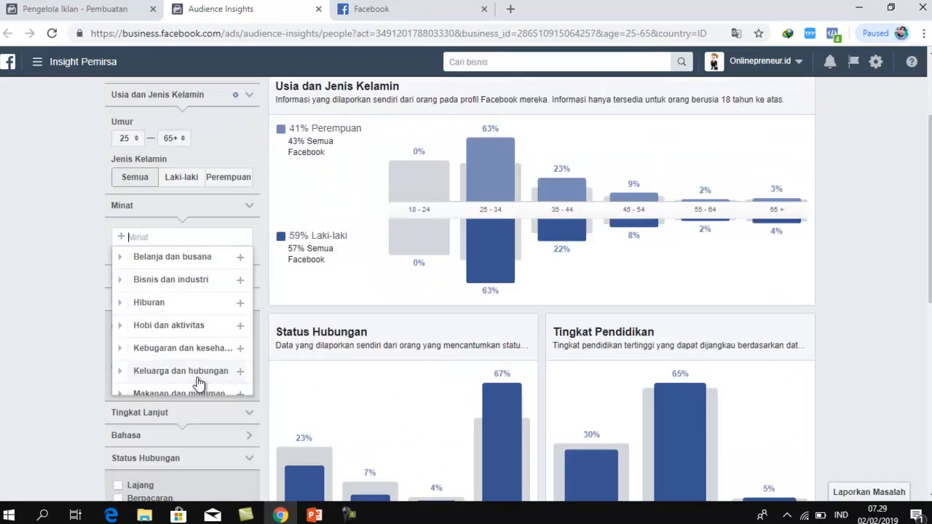
{"action": "type", "text": "hi"}
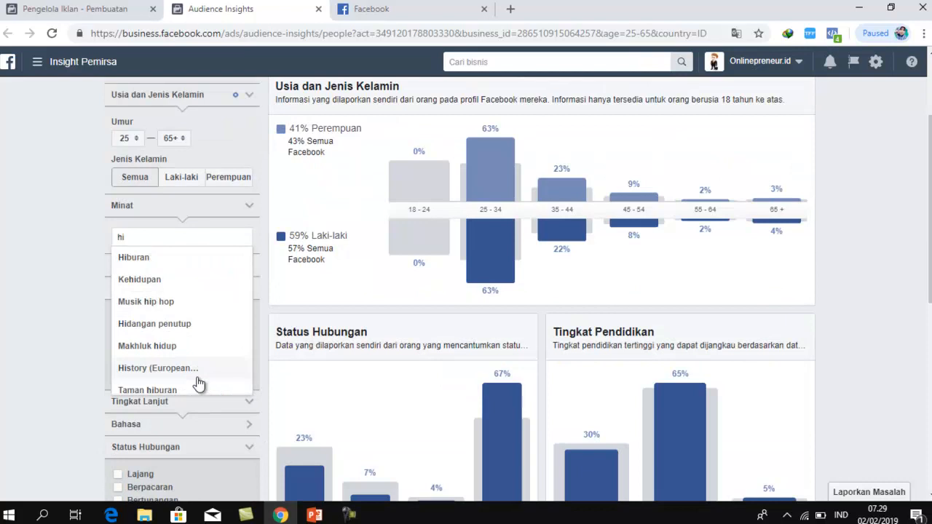
{"action": "type", "text": "jab"}
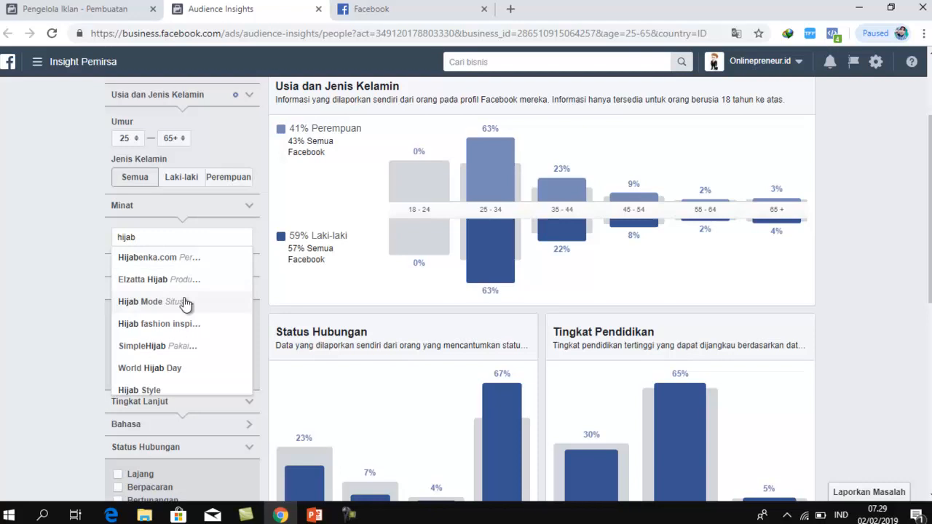
{"action": "scroll", "coordinate": [197, 347], "scroll_direction": "down", "scroll_amount": 1}
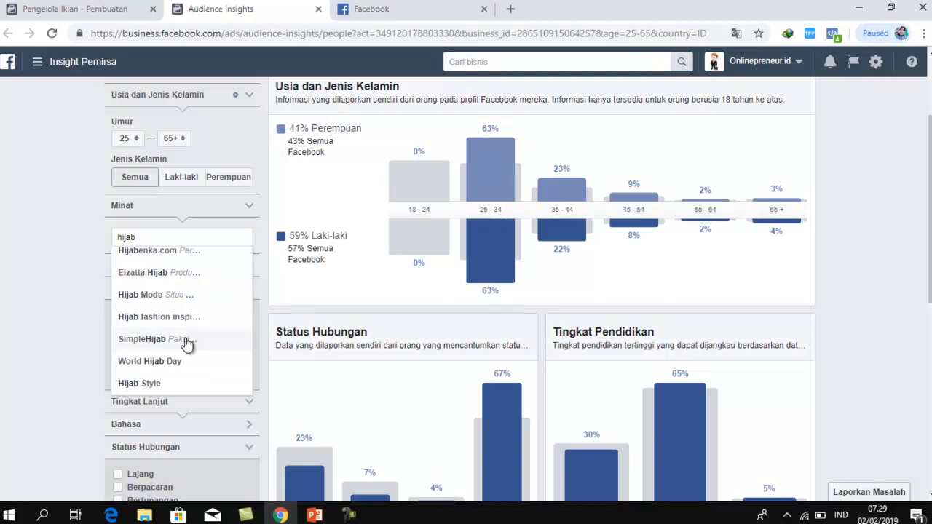
{"action": "scroll", "coordinate": [186, 331], "scroll_direction": "up", "scroll_amount": 1}
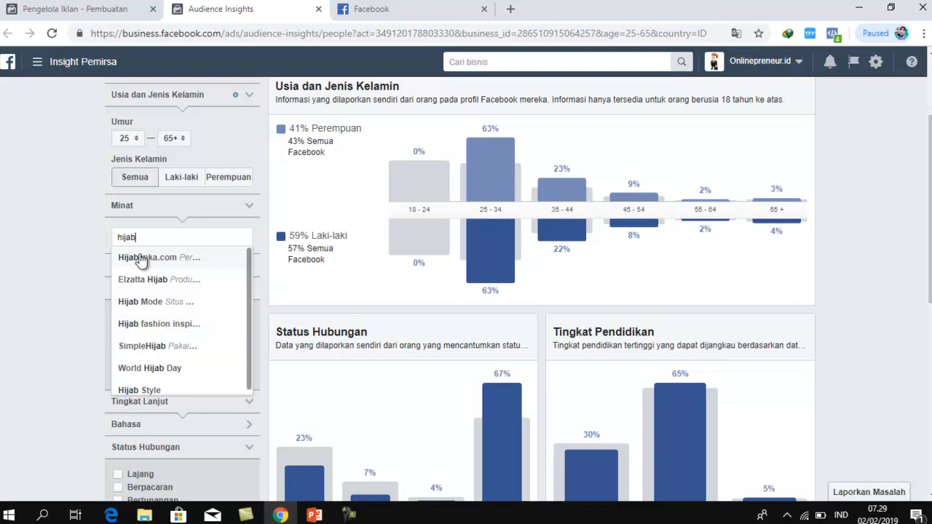
{"action": "left_click", "coordinate": [187, 257]}
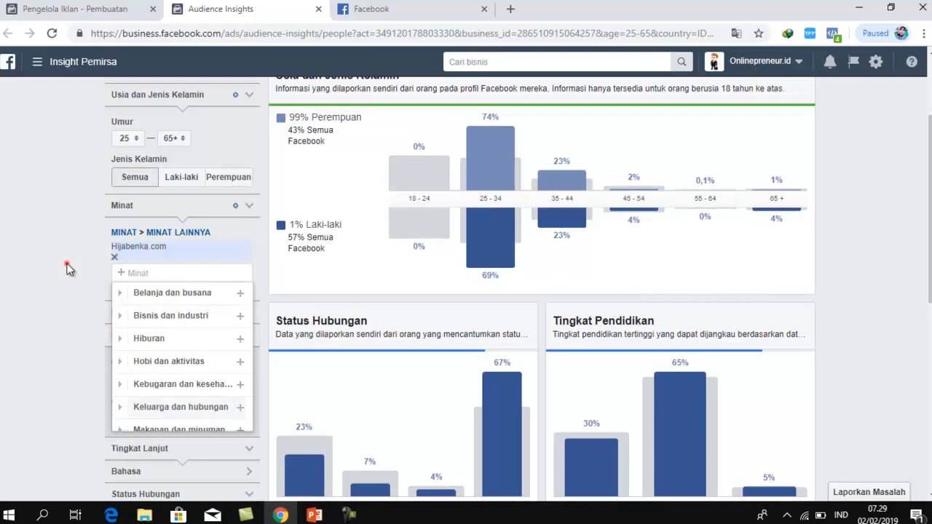
{"action": "left_click", "coordinate": [67, 269]}
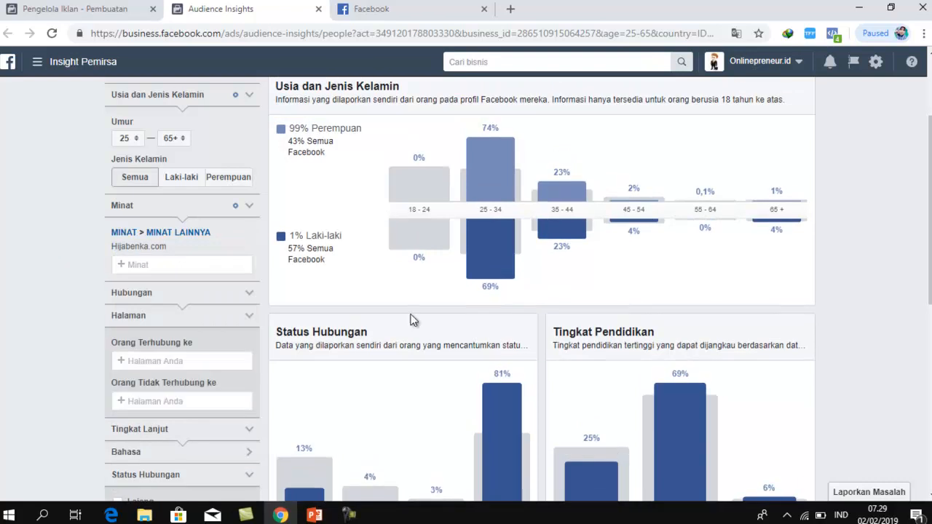
Set the minimum age of the Hijabenka.com audience to 18
{"action": "scroll", "coordinate": [412, 321], "scroll_direction": "up", "scroll_amount": 2}
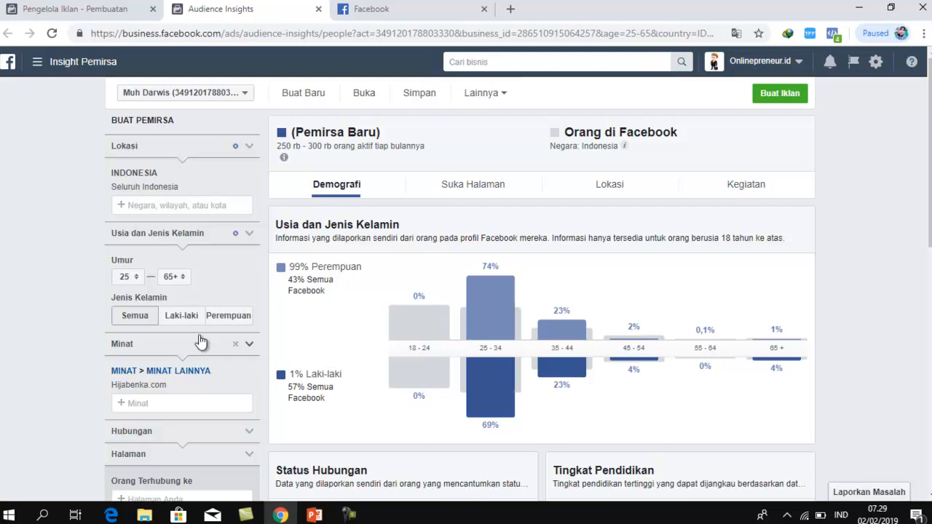
{"action": "left_click", "coordinate": [135, 311]}
{"action": "left_click", "coordinate": [127, 277]}
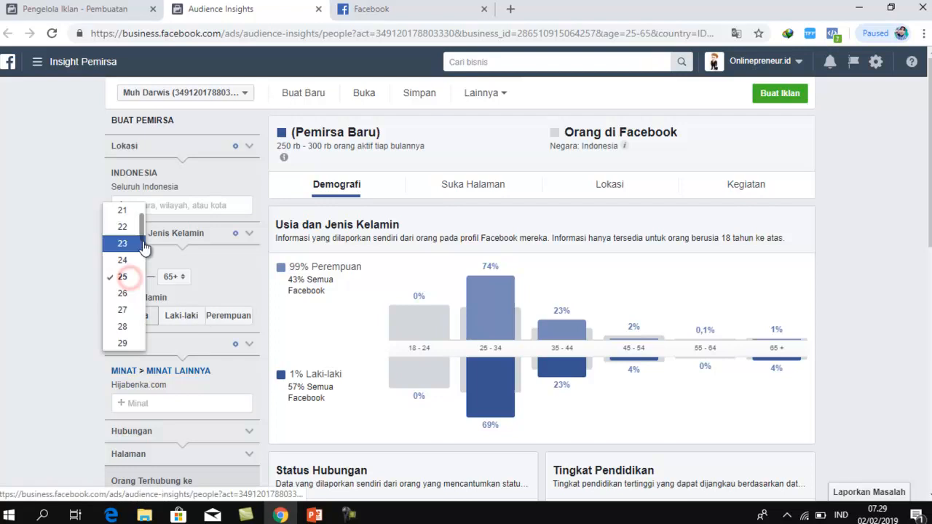
{"action": "scroll", "coordinate": [138, 233], "scroll_direction": "up", "scroll_amount": 1}
{"action": "left_click", "coordinate": [124, 214]}
{"action": "left_click", "coordinate": [81, 290]}
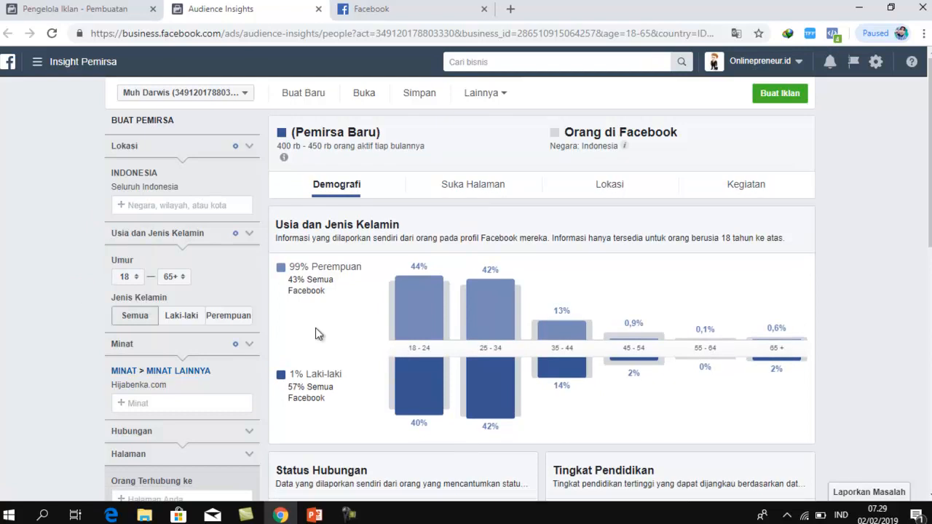
Examine the Hijabenka.com audience's gender and age split, relationship status, education level and job titles
{"action": "mouse_move", "coordinate": [169, 394]}
{"action": "left_click_drag", "start_coordinate": [168, 384], "coordinate": [339, 286]}
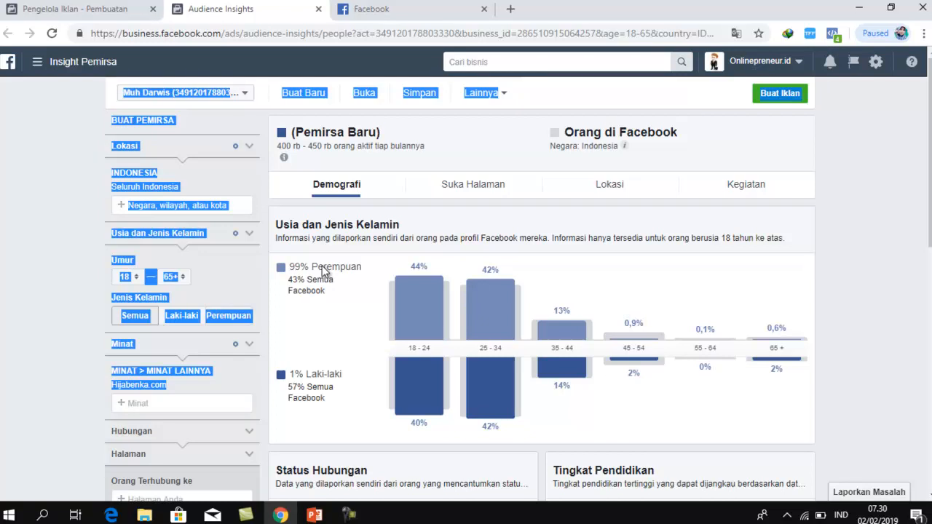
{"action": "left_click", "coordinate": [324, 272]}
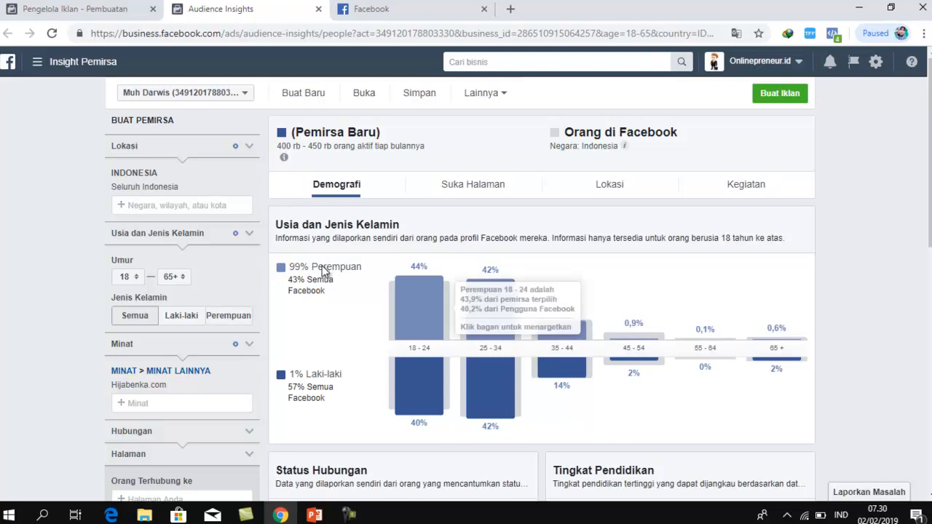
{"action": "scroll", "coordinate": [324, 270], "scroll_direction": "down", "scroll_amount": 2}
{"action": "scroll", "coordinate": [322, 265], "scroll_direction": "down", "scroll_amount": 4}
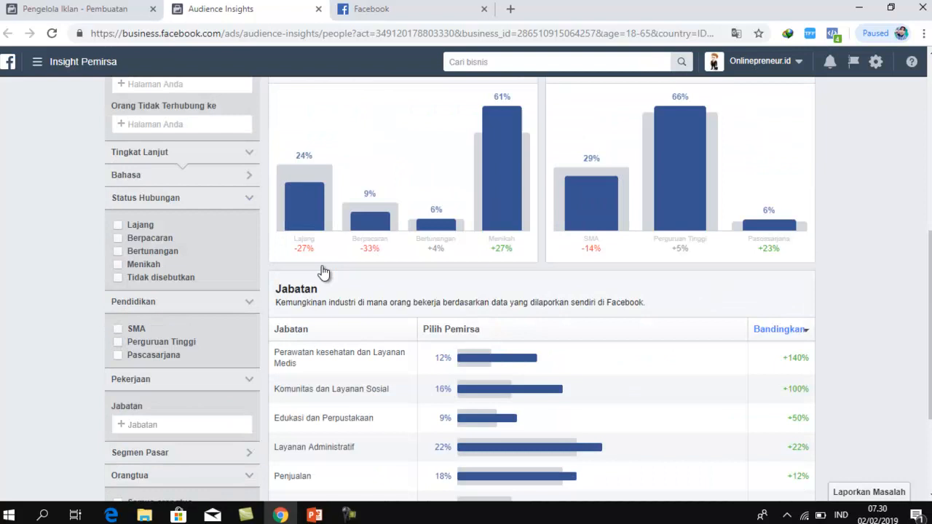
{"action": "scroll", "coordinate": [324, 272], "scroll_direction": "up", "scroll_amount": 6}
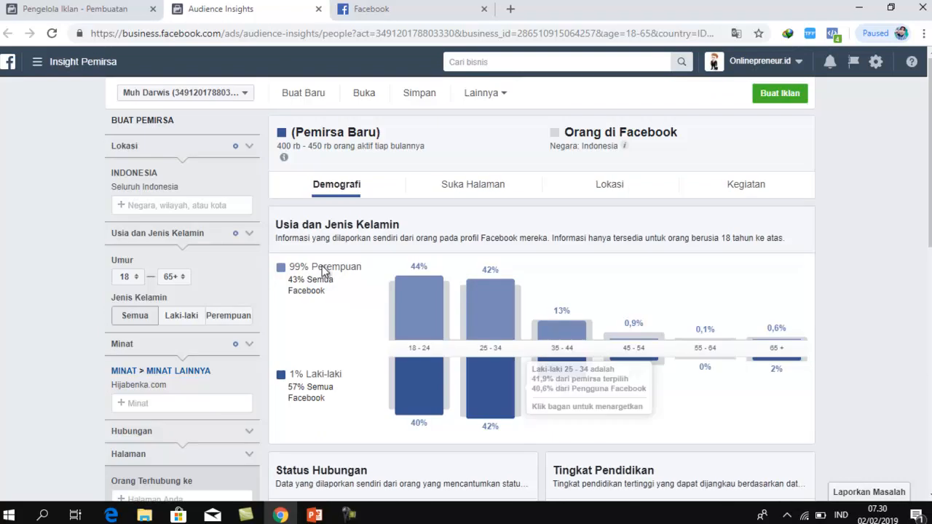
Examine the popular categories among the Hijabenka.com audience's page likes under Suka Halaman
{"action": "left_click", "coordinate": [473, 185]}
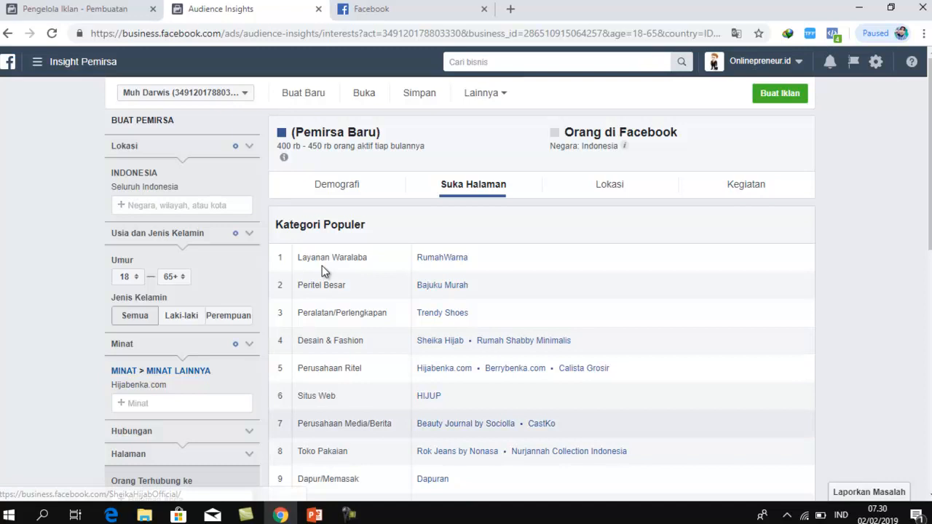
{"action": "scroll", "coordinate": [324, 271], "scroll_direction": "down", "scroll_amount": 2}
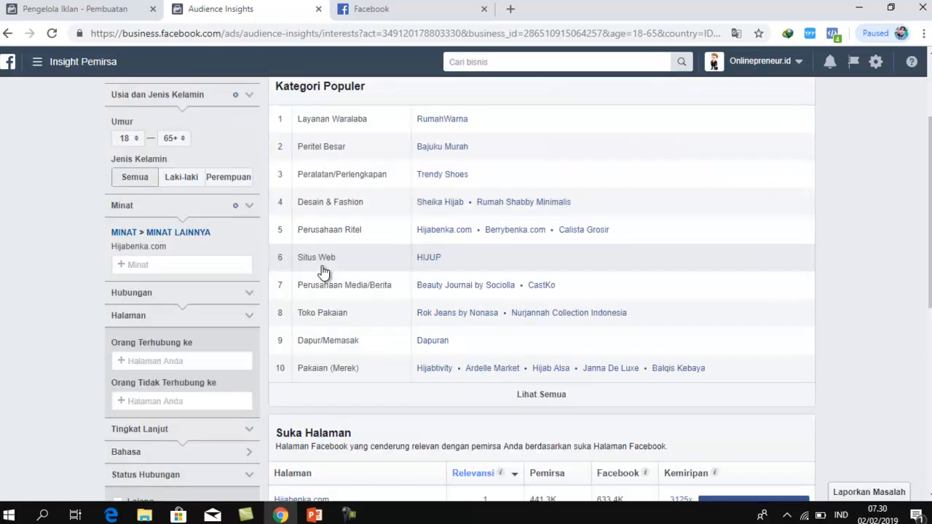
{"action": "scroll", "coordinate": [324, 270], "scroll_direction": "up", "scroll_amount": 1}
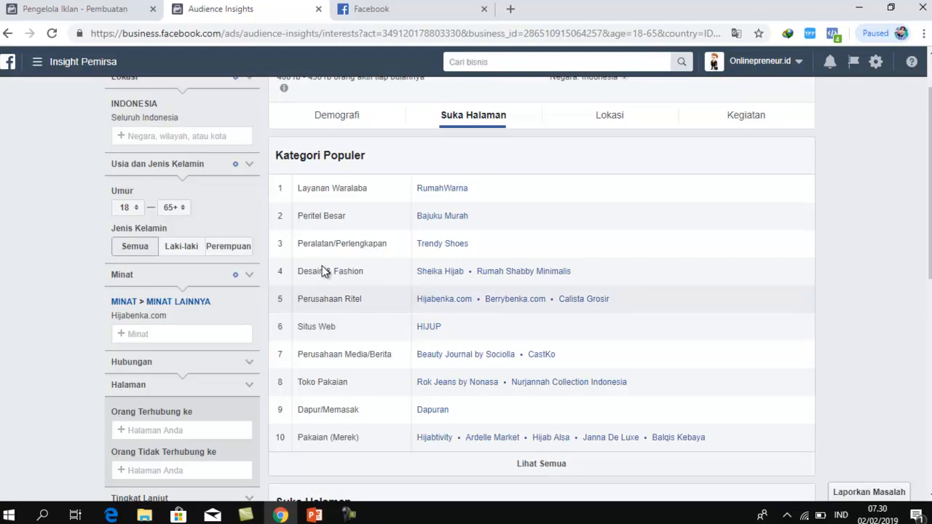
{"action": "scroll", "coordinate": [323, 271], "scroll_direction": "up", "scroll_amount": 1}
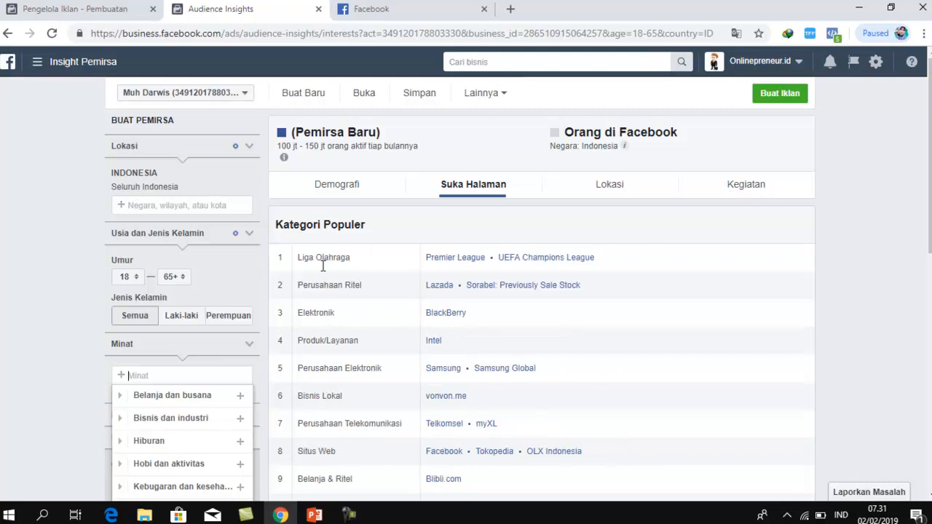
Replace the Hijabenka.com interest with Tupperware and examine the gender and age split under Demografi
{"action": "type", "text": "tupp"}
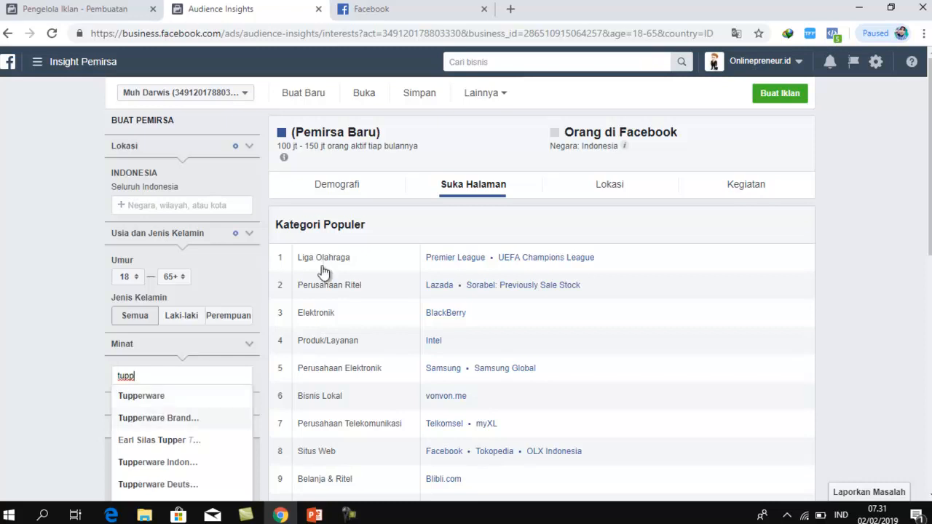
{"action": "key", "text": "Return"}
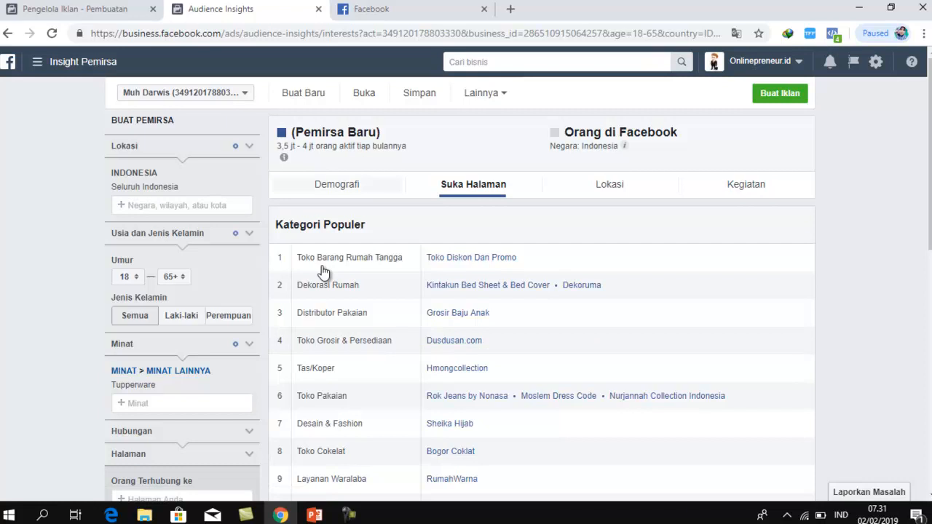
{"action": "left_click", "coordinate": [337, 184]}
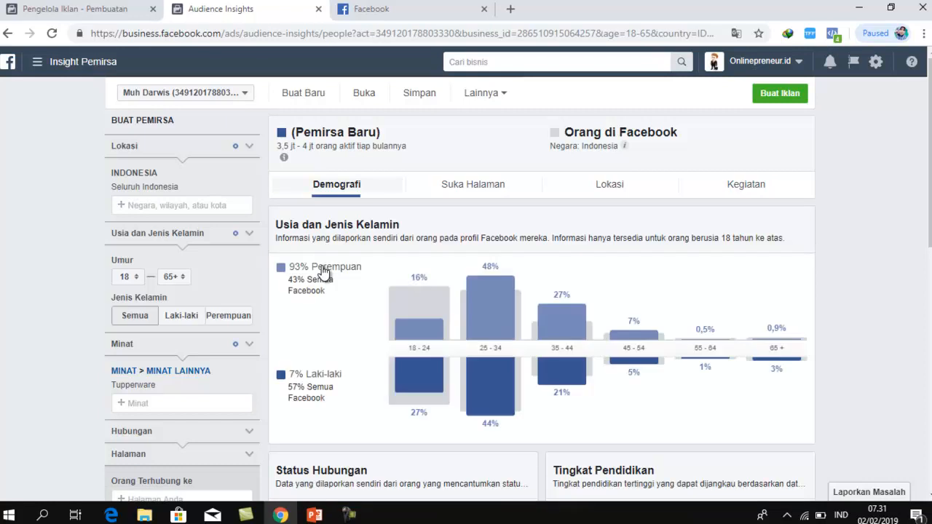
{"action": "scroll", "coordinate": [324, 272], "scroll_direction": "down", "scroll_amount": 1}
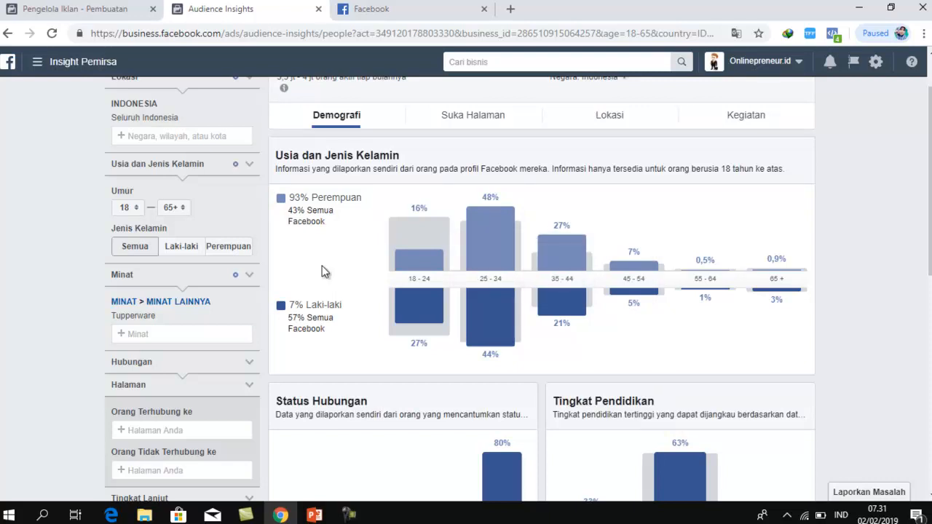
{"action": "double_click", "coordinate": [322, 267]}
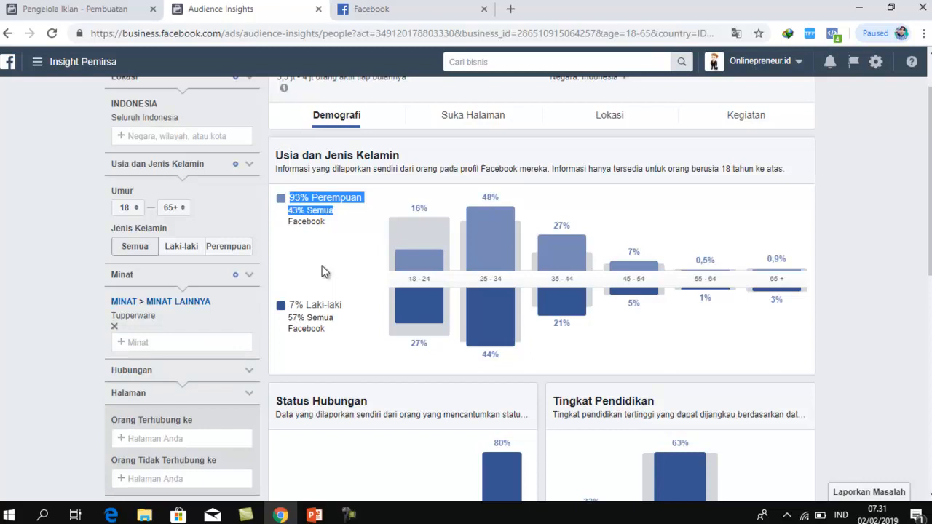
{"action": "left_click", "coordinate": [324, 271]}
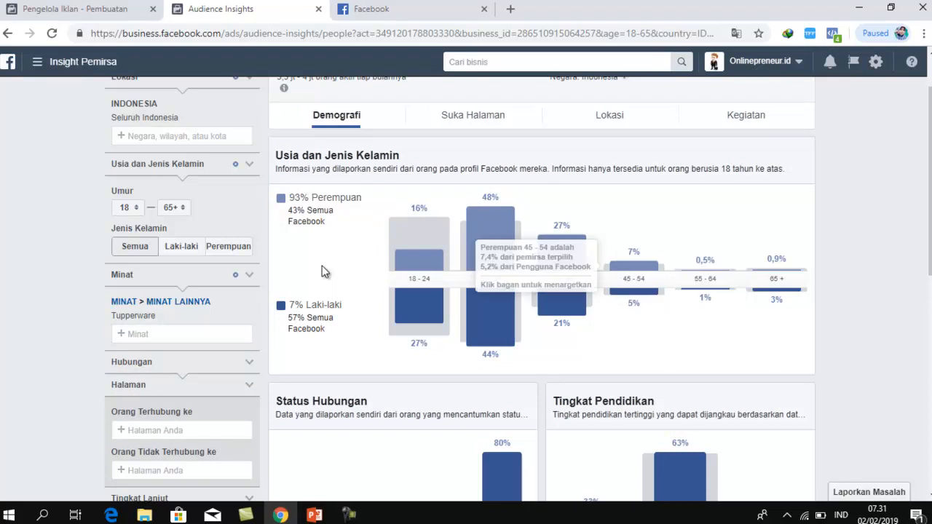
{"action": "scroll", "coordinate": [324, 271], "scroll_direction": "up", "scroll_amount": 1}
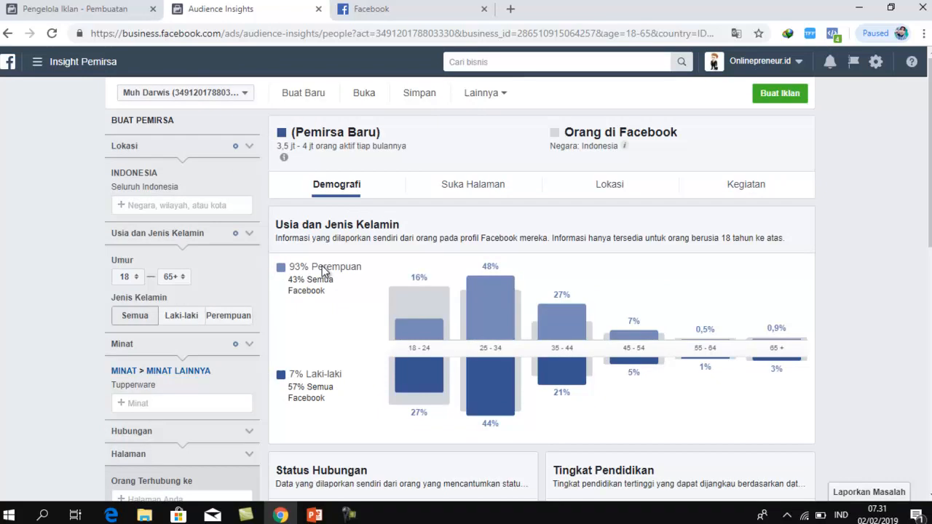
Try to find dusdusan as an additional interest for the Tupperware audience, and clear the search
{"action": "scroll", "coordinate": [324, 271], "scroll_direction": "down", "scroll_amount": 1}
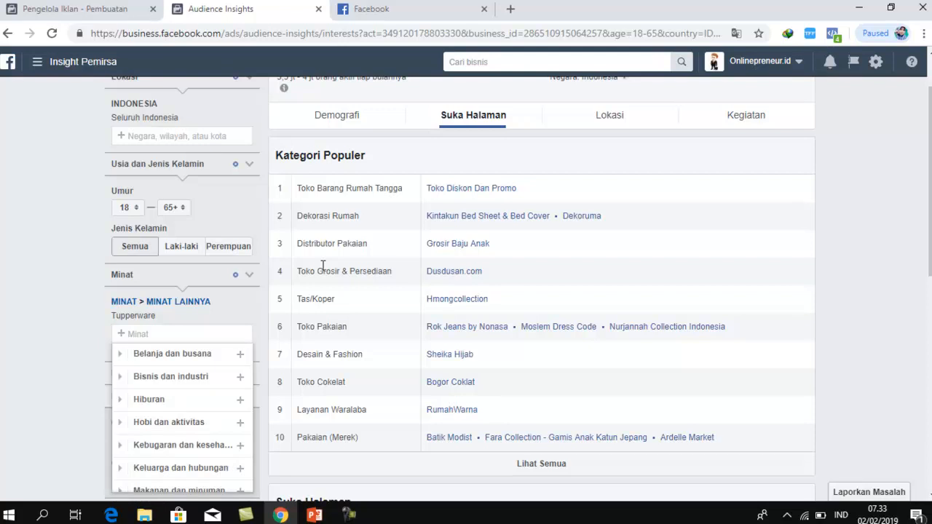
{"action": "type", "text": "dusdusan"}
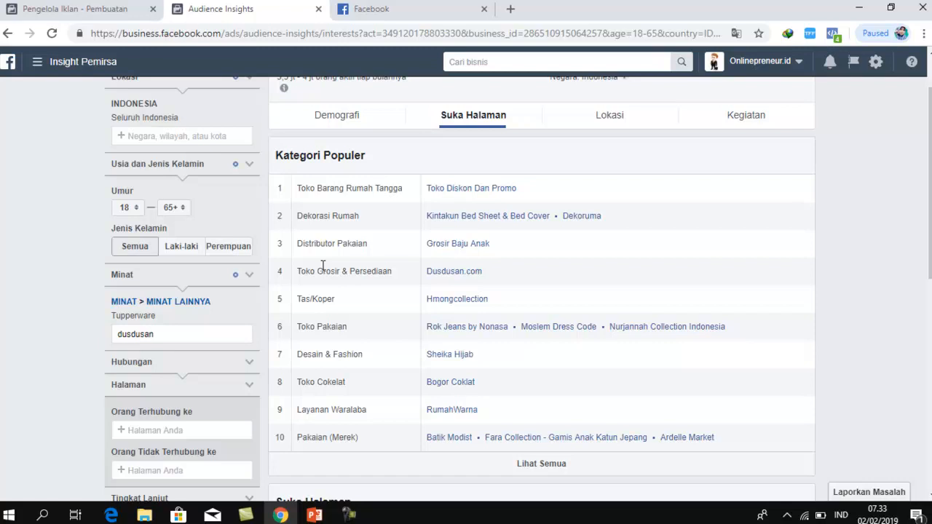
{"action": "key", "text": "BackSpace"}
{"action": "key", "text": "BackSpace"}
{"action": "key", "text": "BackSpace"}
{"action": "key", "text": "BackSpace"}
{"action": "key", "text": "BackSpace"}
{"action": "key", "text": "BackSpace"}
{"action": "key", "text": "BackSpace"}
{"action": "key", "text": "BackSpace"}
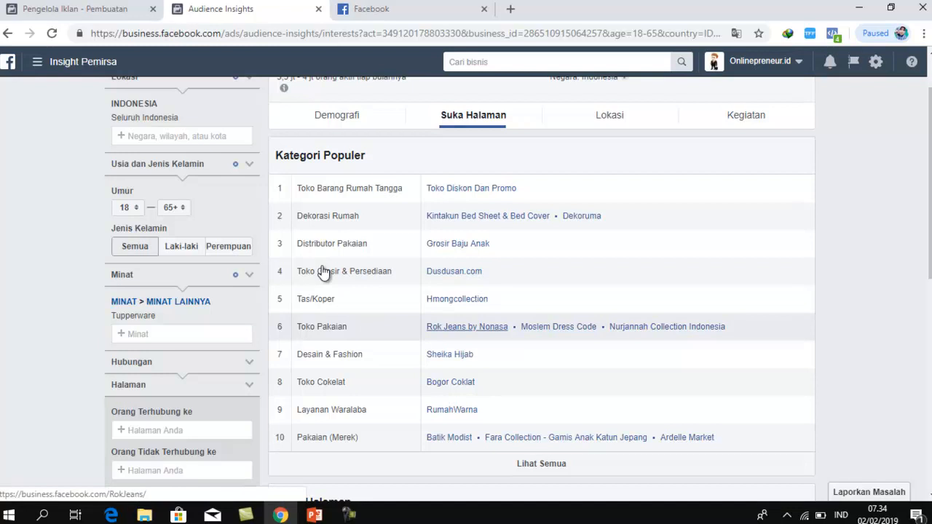
Examine the popular categories and the relevant pages among the Tupperware audience's page likes under Suka Halaman
{"action": "scroll", "coordinate": [324, 272], "scroll_direction": "down", "scroll_amount": 3}
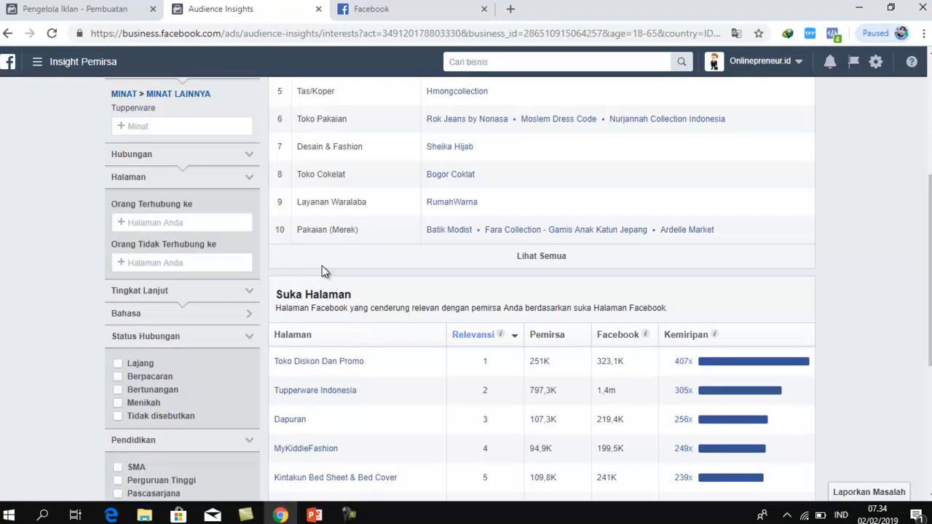
{"action": "scroll", "coordinate": [324, 270], "scroll_direction": "up", "scroll_amount": 2}
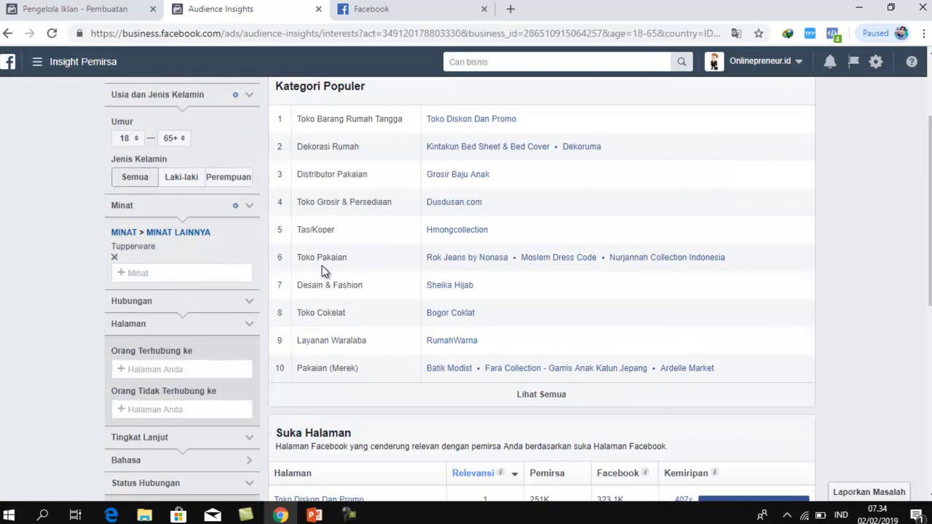
{"action": "scroll", "coordinate": [324, 271], "scroll_direction": "up", "scroll_amount": 2}
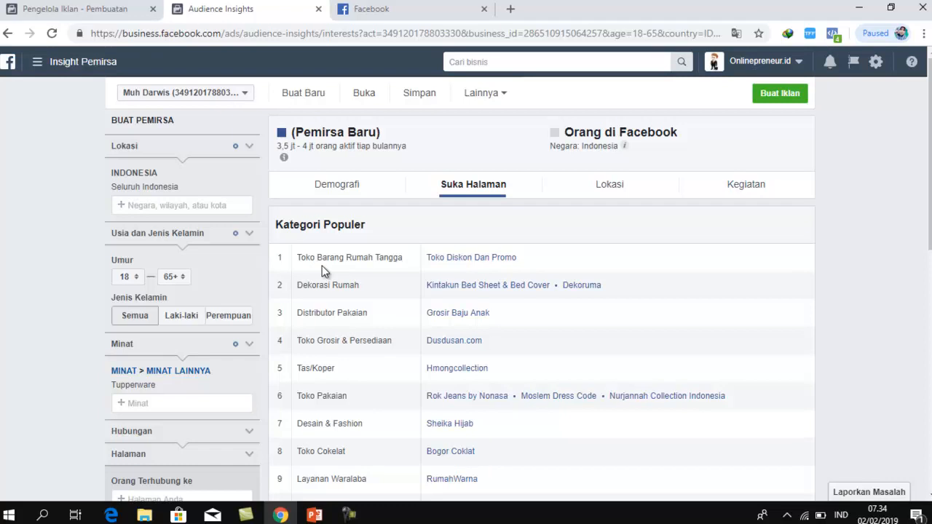
{"action": "scroll", "coordinate": [324, 271], "scroll_direction": "down", "scroll_amount": 4}
{"action": "scroll", "coordinate": [324, 271], "scroll_direction": "up", "scroll_amount": 3}
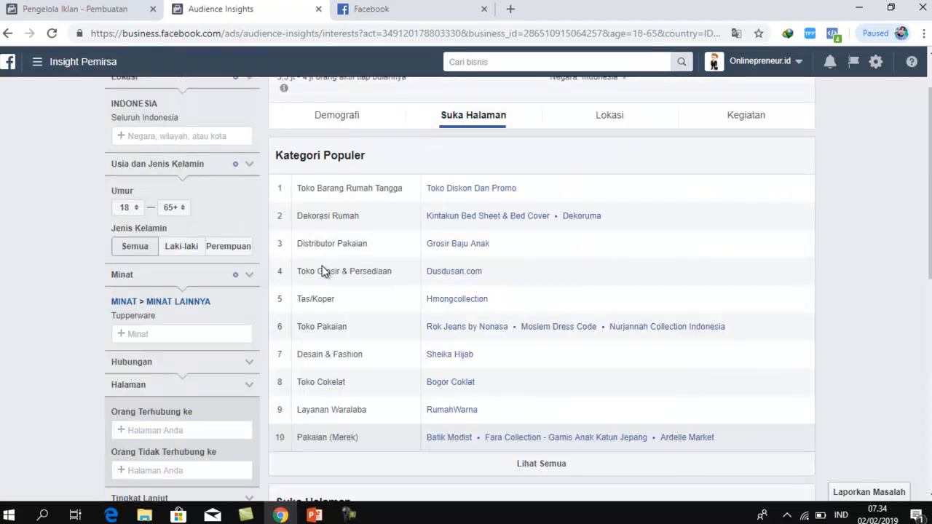
{"action": "scroll", "coordinate": [324, 271], "scroll_direction": "up", "scroll_amount": 1}
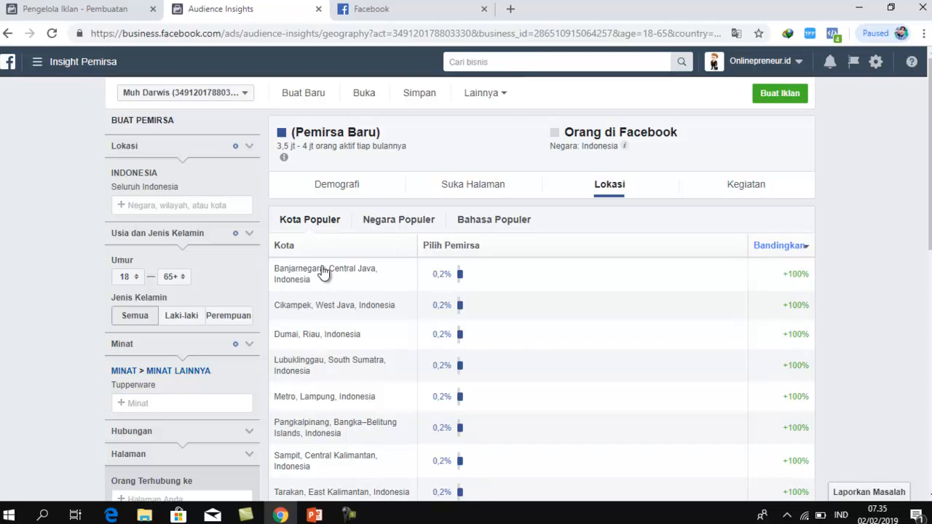
Examine the Tupperware audience's popular cities under Lokasi and return to the age and gender split under Demografi
{"action": "scroll", "coordinate": [324, 273], "scroll_direction": "down", "scroll_amount": 1}
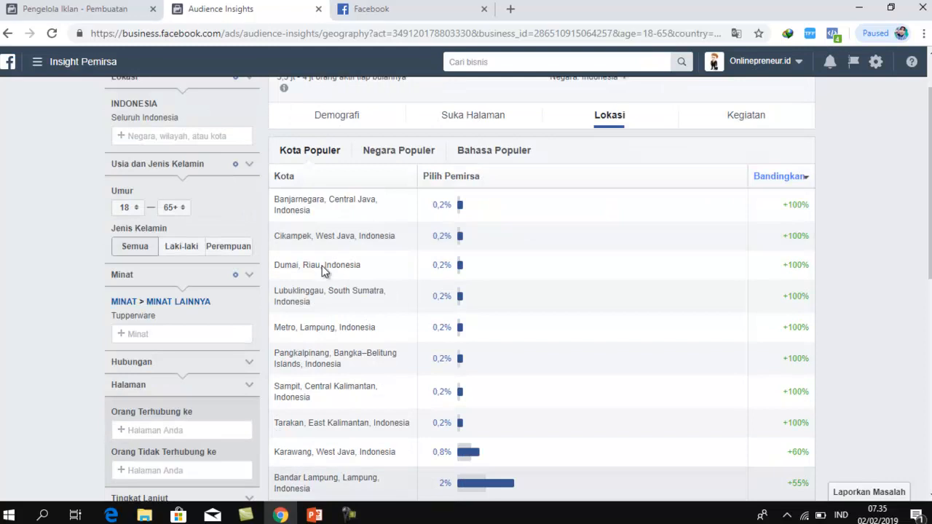
{"action": "scroll", "coordinate": [323, 271], "scroll_direction": "up", "scroll_amount": 1}
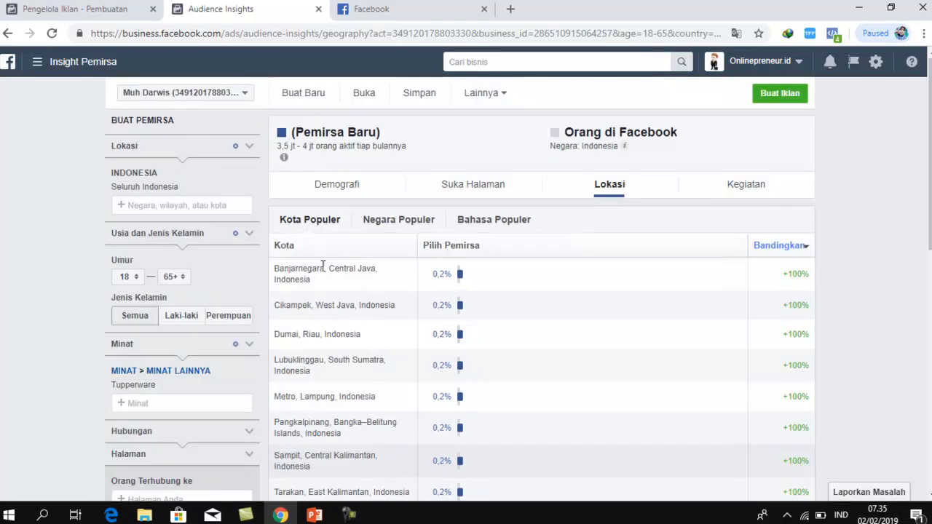
{"action": "left_click", "coordinate": [335, 185]}
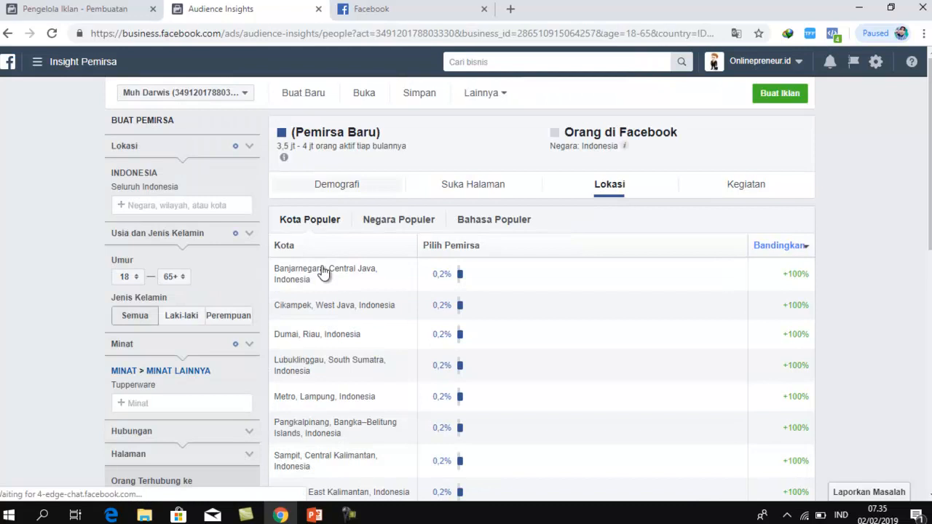
{"action": "scroll", "coordinate": [325, 271], "scroll_direction": "down", "scroll_amount": 1}
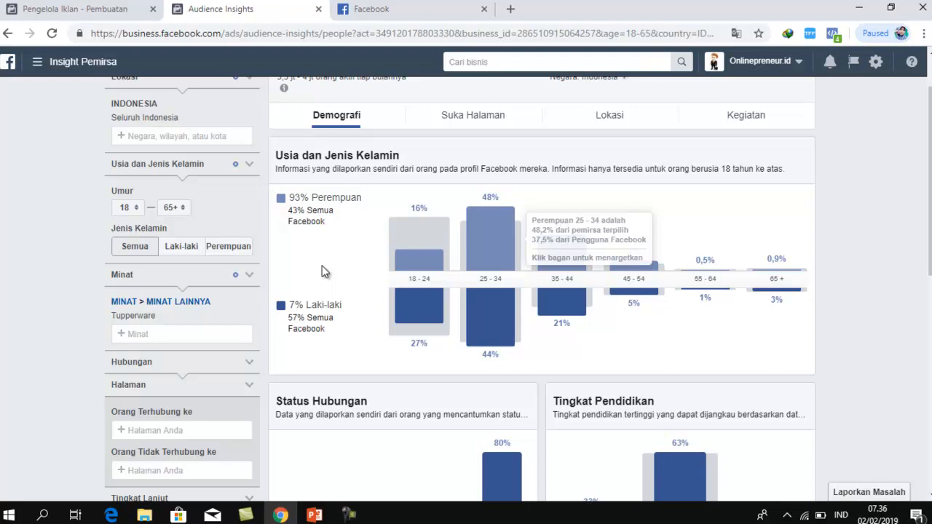
{"action": "scroll", "coordinate": [324, 271], "scroll_direction": "up", "scroll_amount": 1}
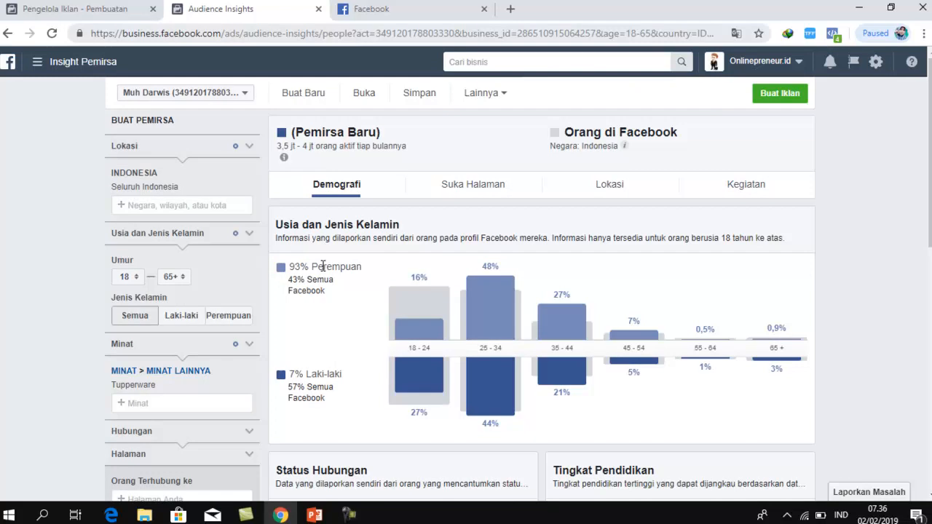
{"action": "key", "text": "ctrl+l"}
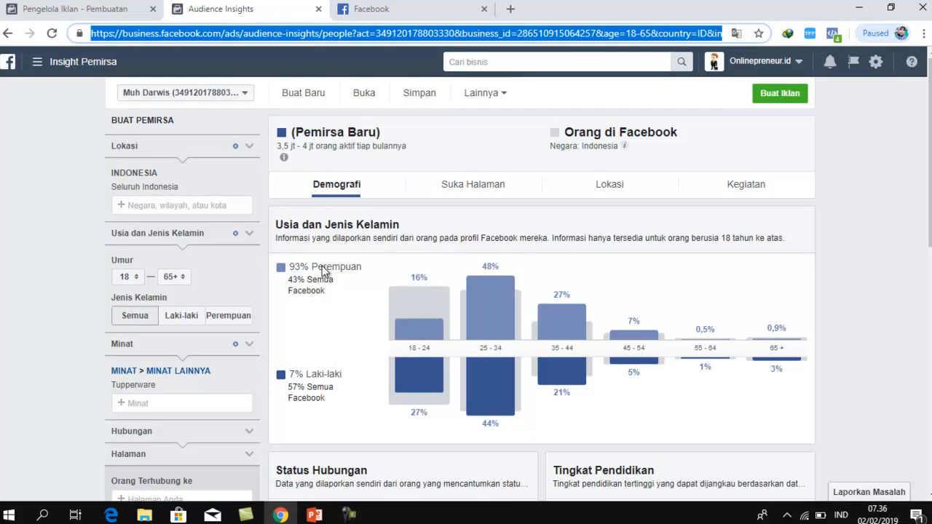
{"action": "left_click", "coordinate": [324, 271]}
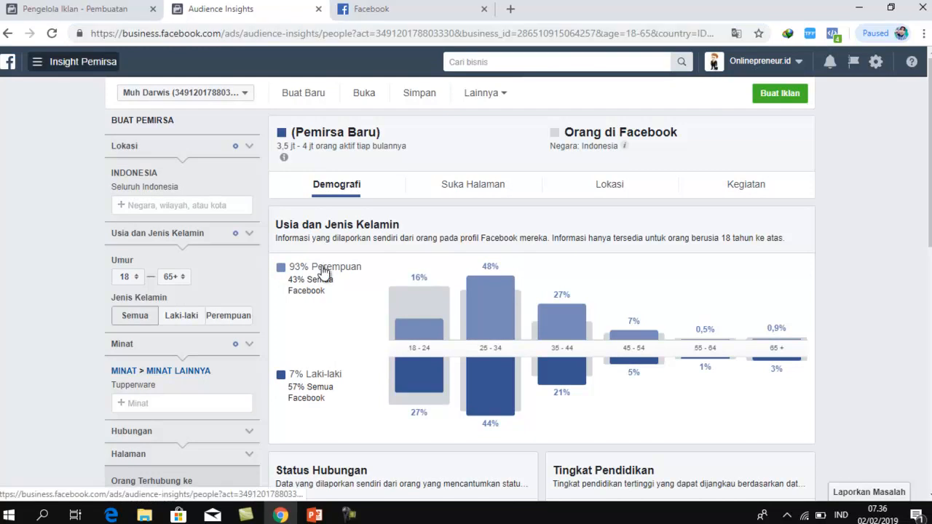
{"action": "left_click", "coordinate": [73, 62]}
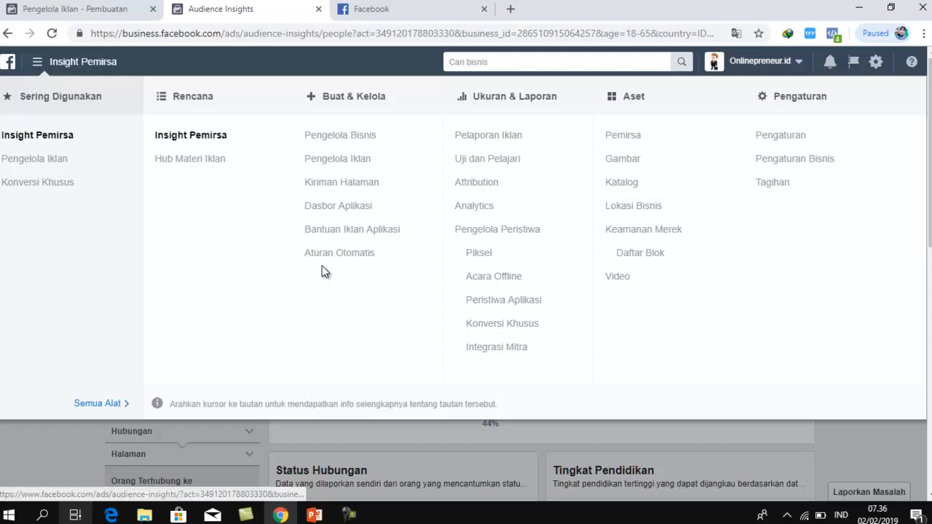
{"action": "left_click", "coordinate": [322, 267]}
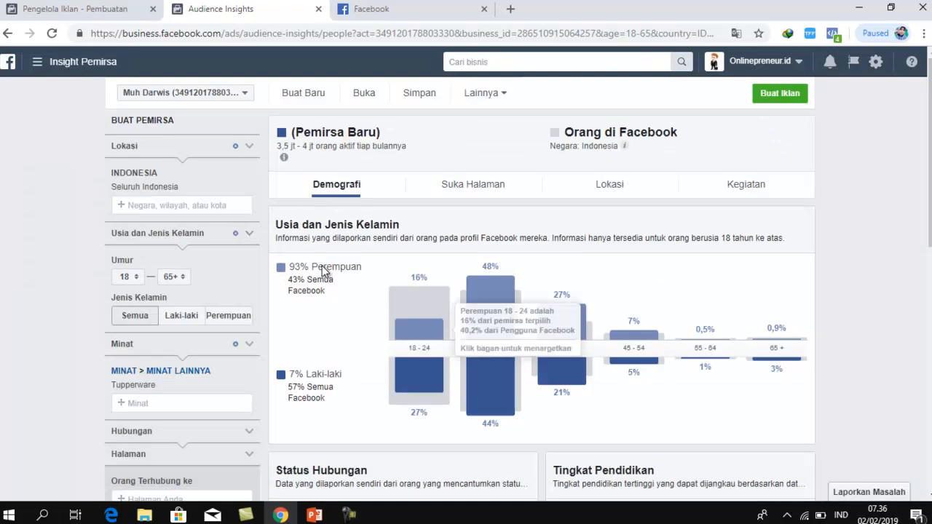
Examine the Tupperware audience's relationship status and education level charts
{"action": "scroll", "coordinate": [324, 271], "scroll_direction": "down", "scroll_amount": 3}
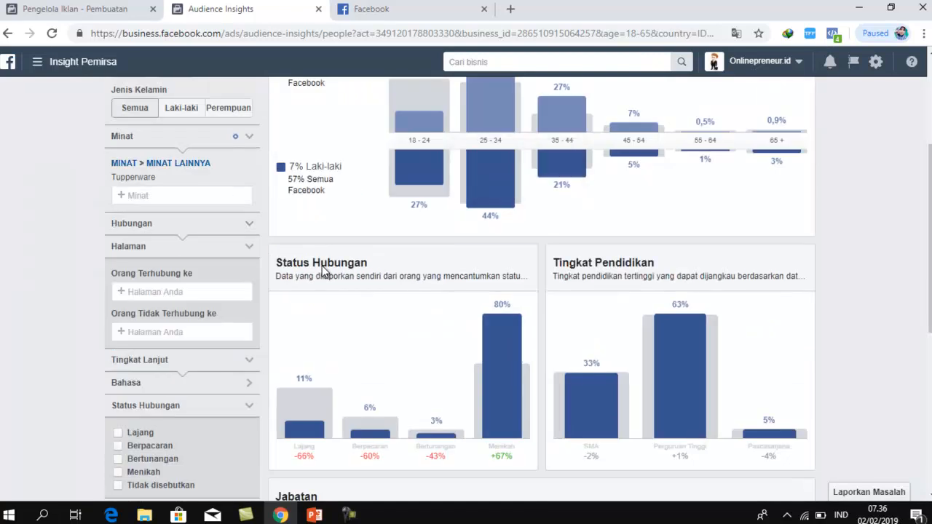
{"action": "scroll", "coordinate": [324, 271], "scroll_direction": "up", "scroll_amount": 1}
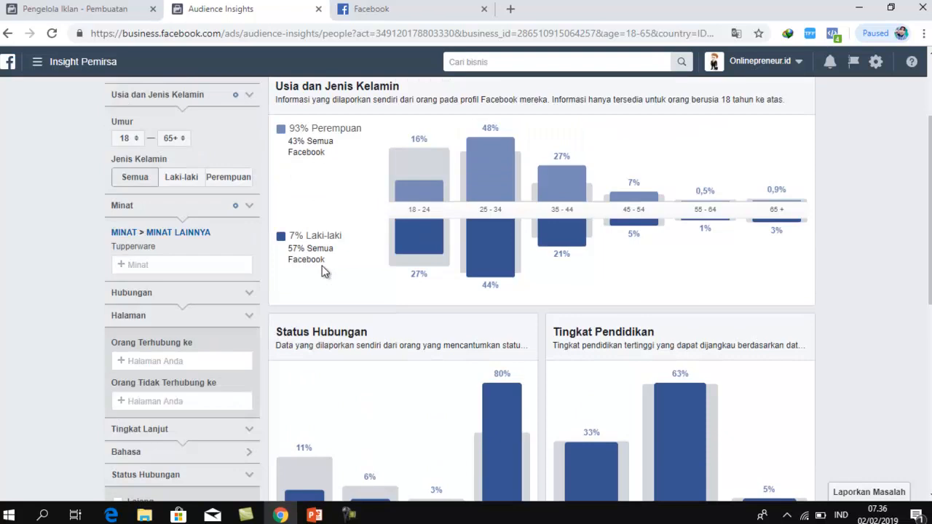